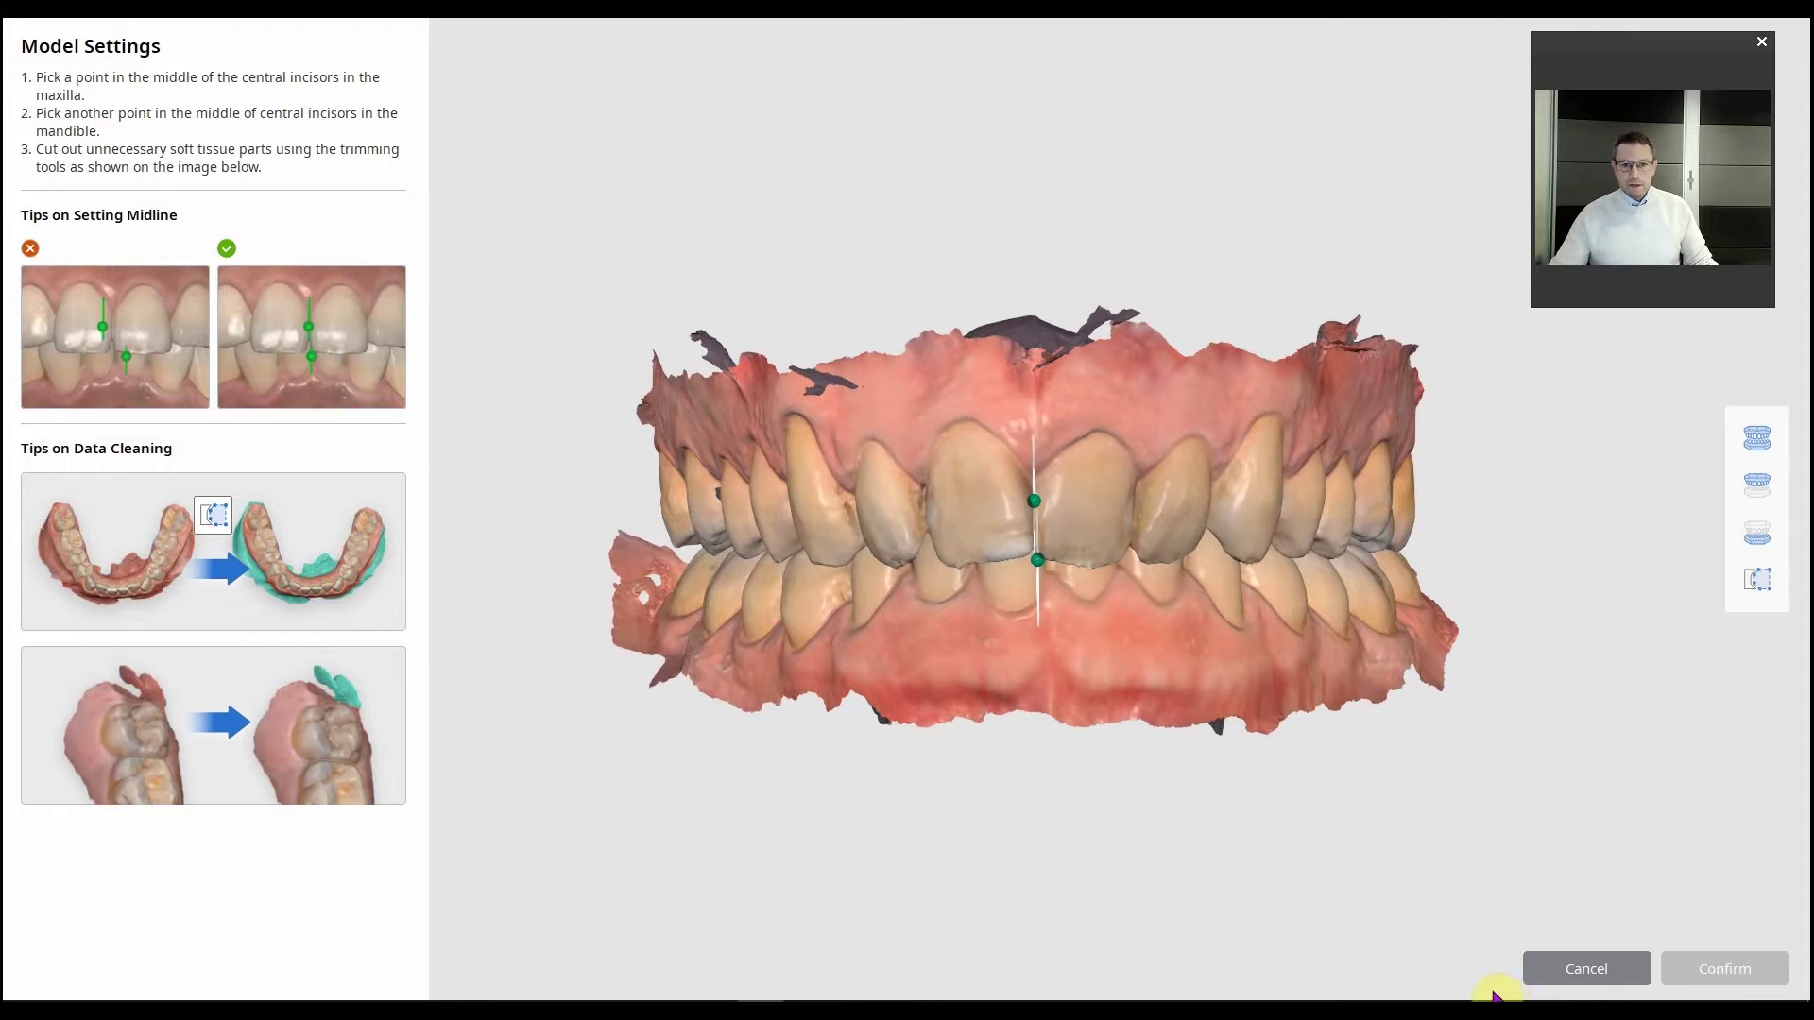
Check the midline points between the upper and lower central incisors, and leave the model settings without changes
{"action": "right_click_drag", "start_coordinate": [1153, 866], "coordinate": [1024, 437]}
{"action": "left_click", "coordinate": [1597, 968]}
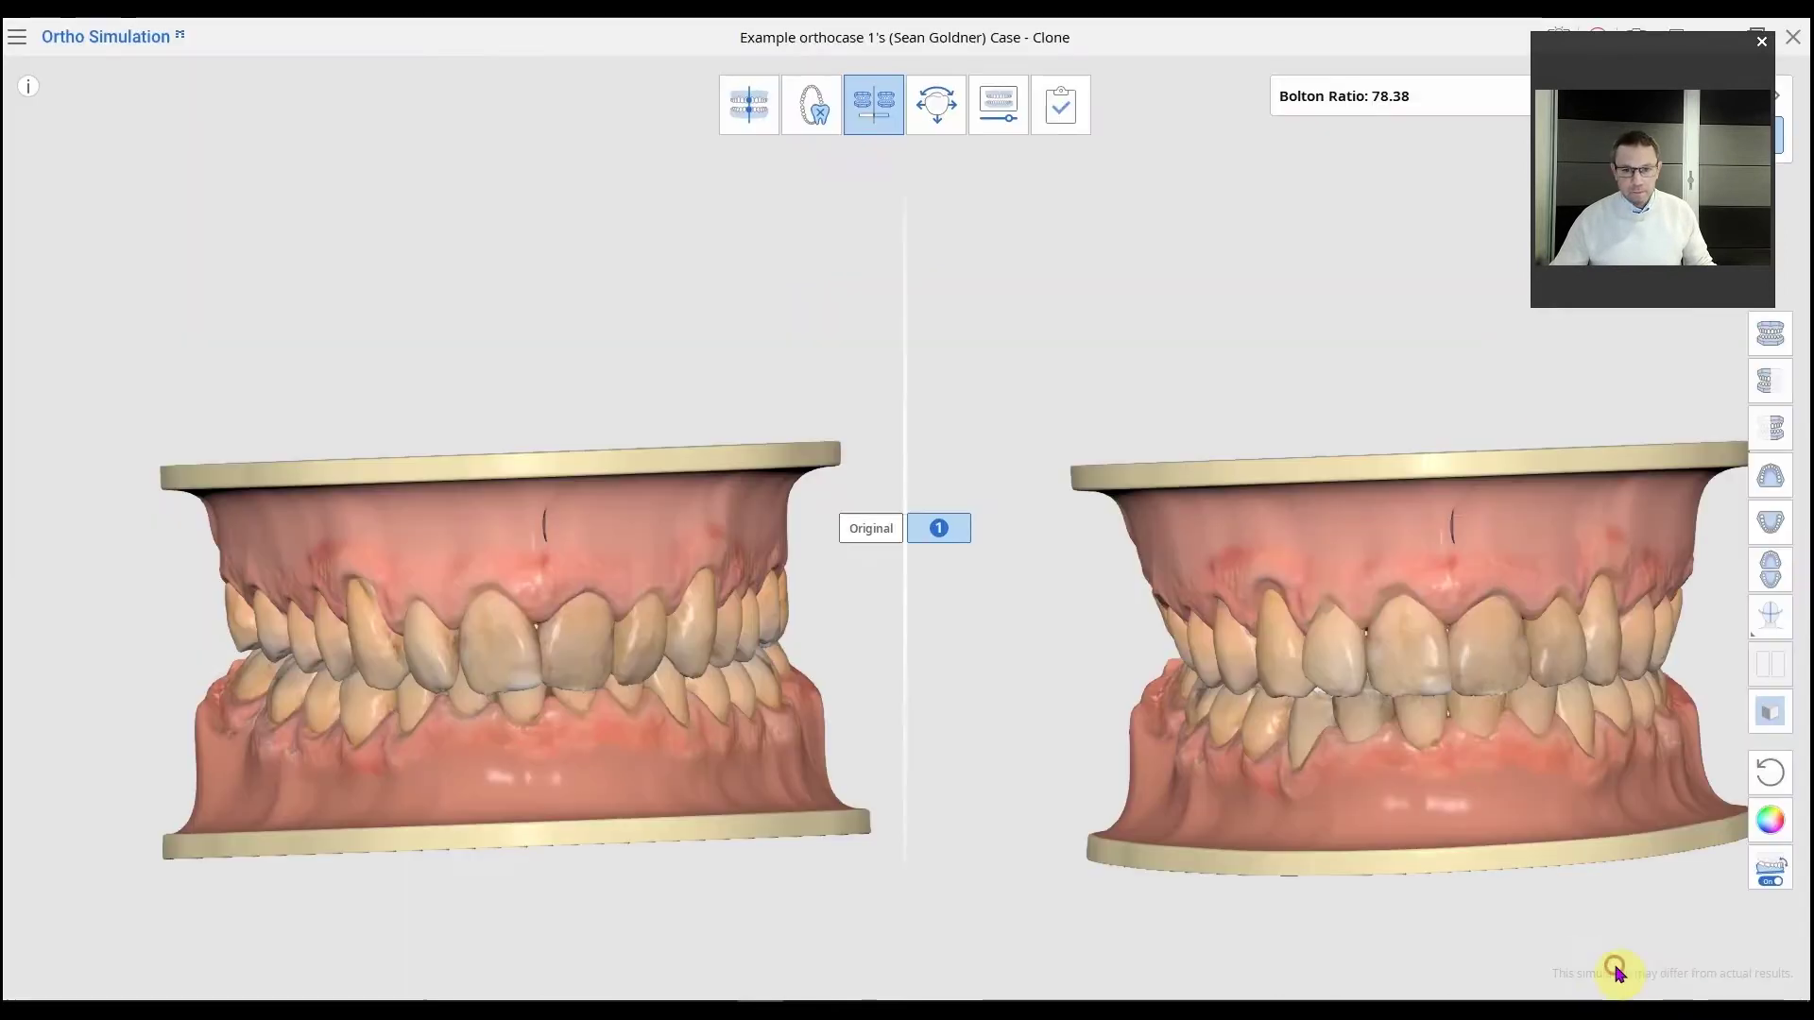
Check the tooth numbering on both scanned arches in the simulation settings and confirm Scenario 1 with automatic simulation on
{"action": "left_click", "coordinate": [813, 112]}
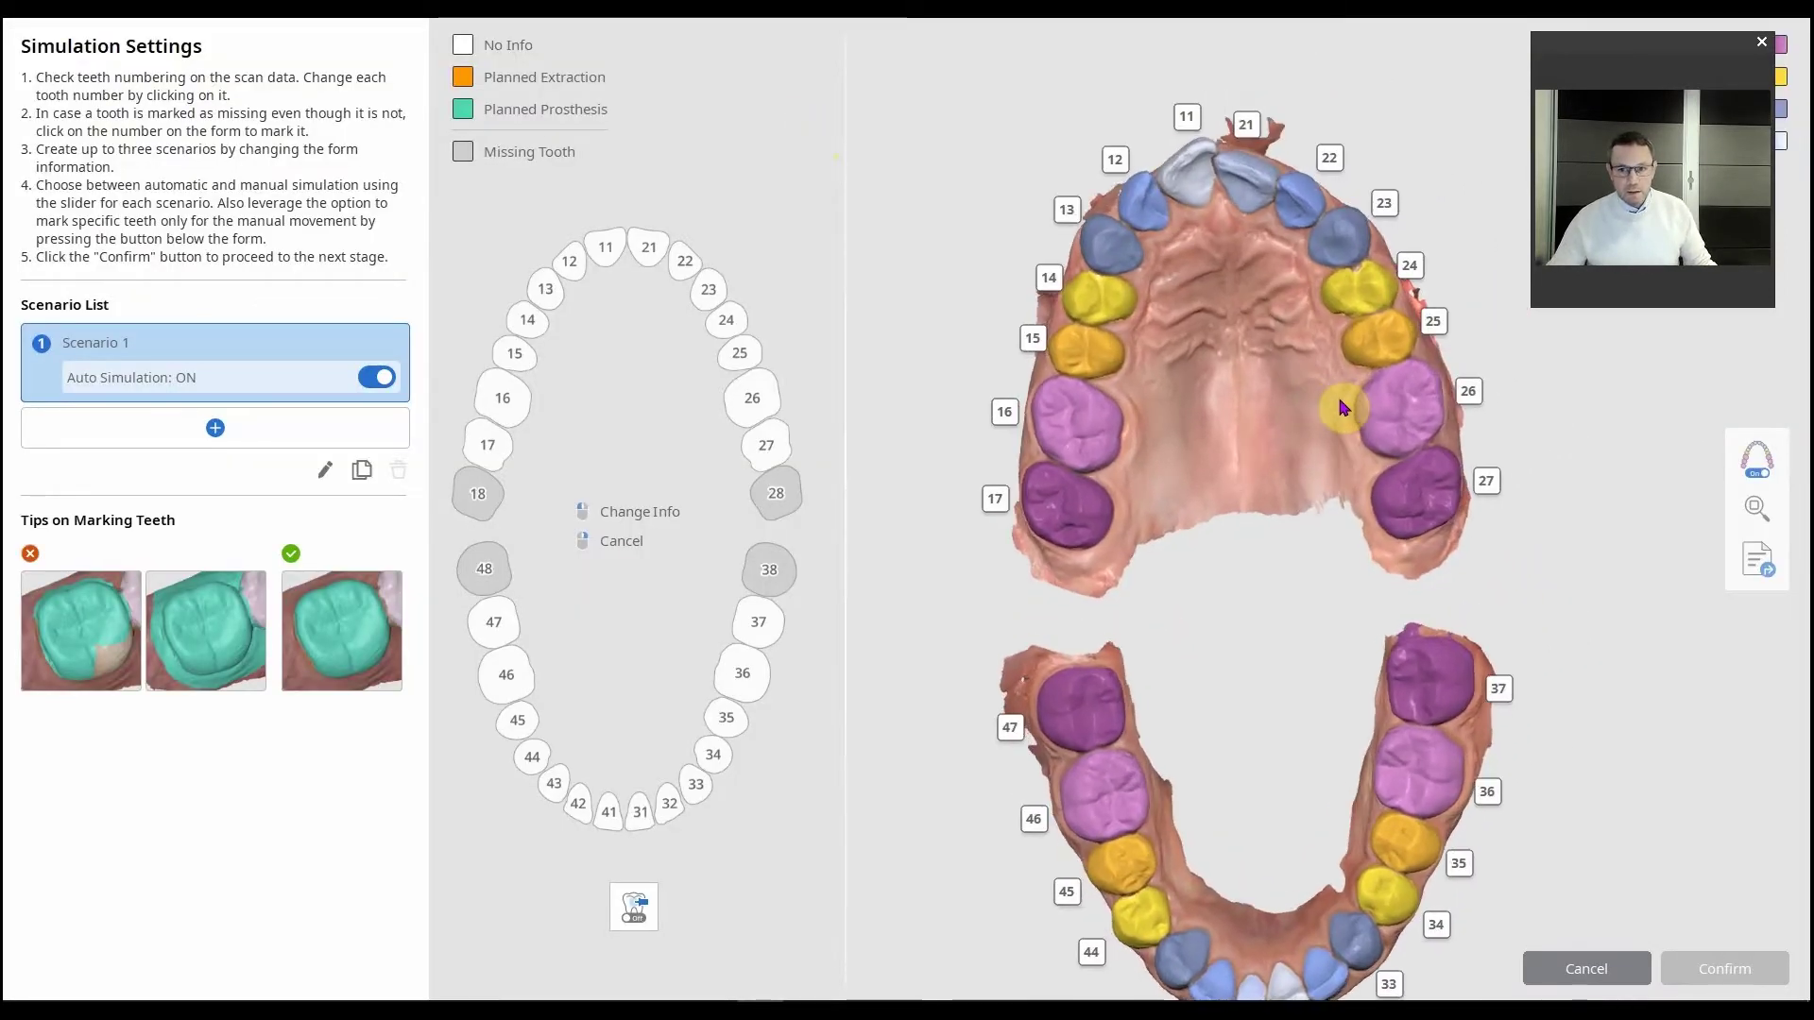
{"action": "scroll", "coordinate": [1343, 407], "scroll_direction": "up", "scroll_amount": 3}
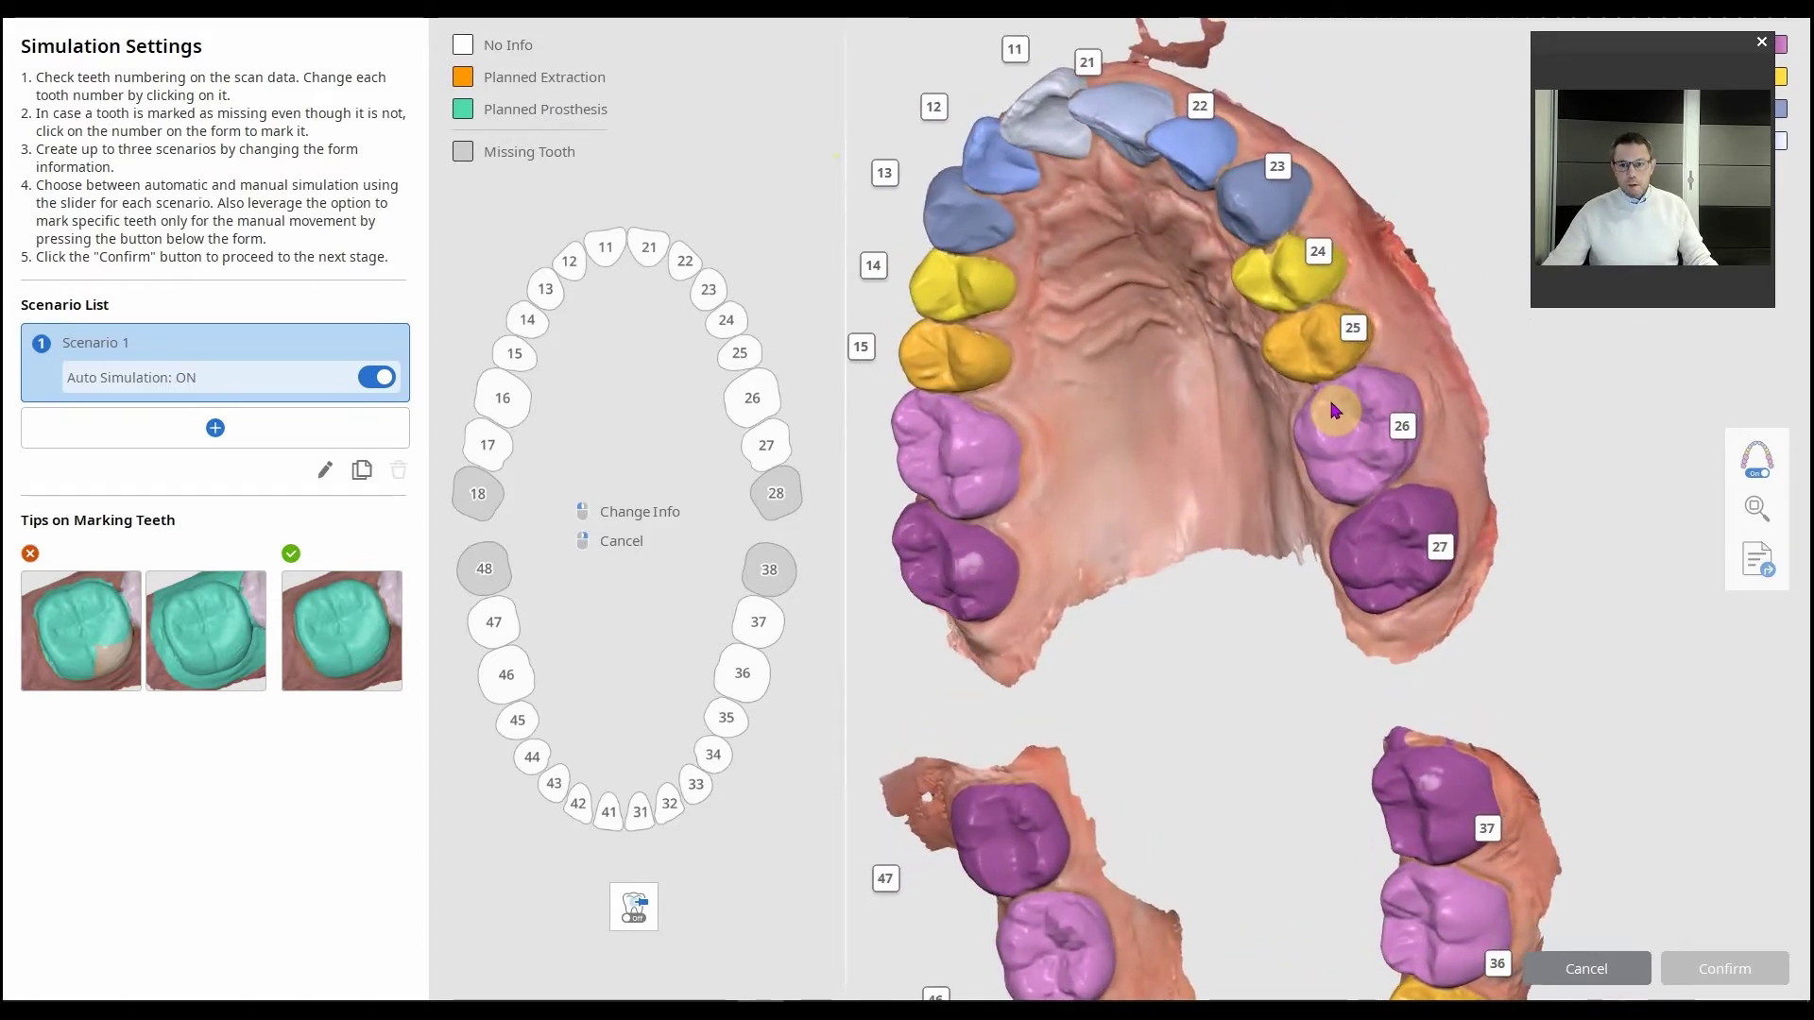
{"action": "scroll", "coordinate": [1336, 411], "scroll_direction": "up", "scroll_amount": 1}
{"action": "middle_click_drag", "start_coordinate": [1333, 411], "coordinate": [1362, 465]}
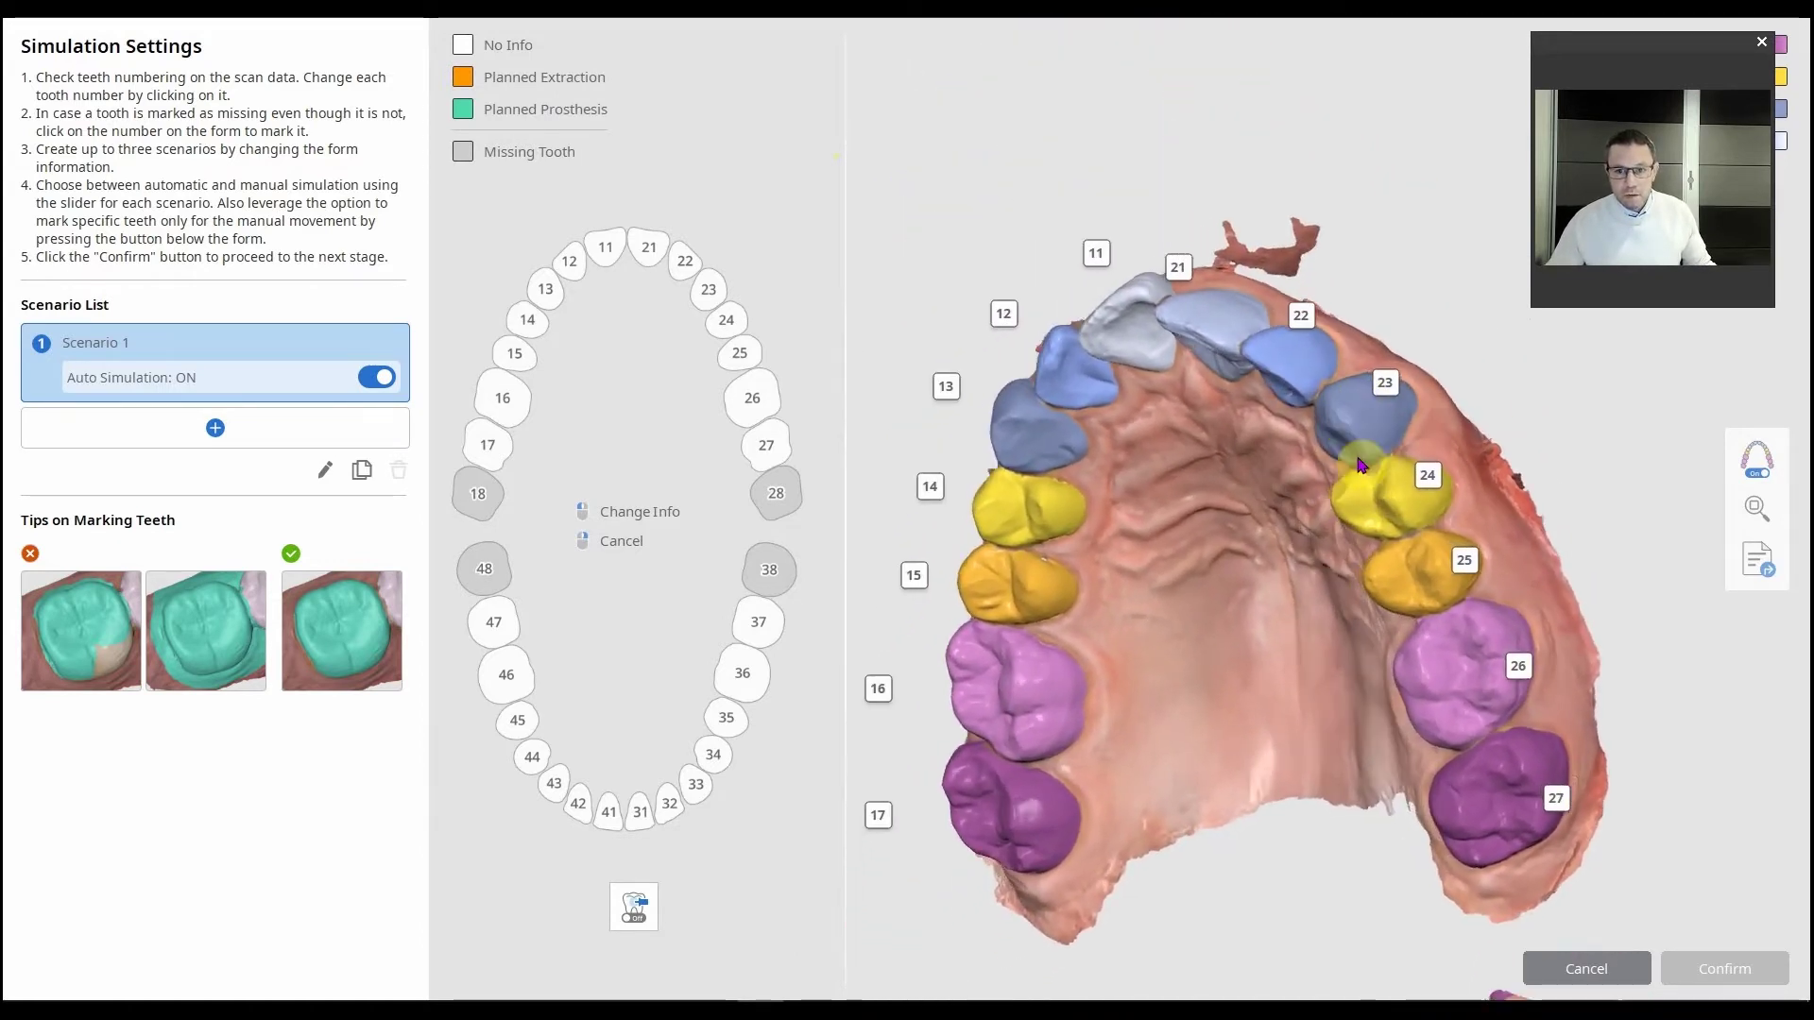
{"action": "scroll", "coordinate": [1409, 549], "scroll_direction": "down", "scroll_amount": 3}
{"action": "right_click_drag", "start_coordinate": [1415, 559], "coordinate": [1321, 415]}
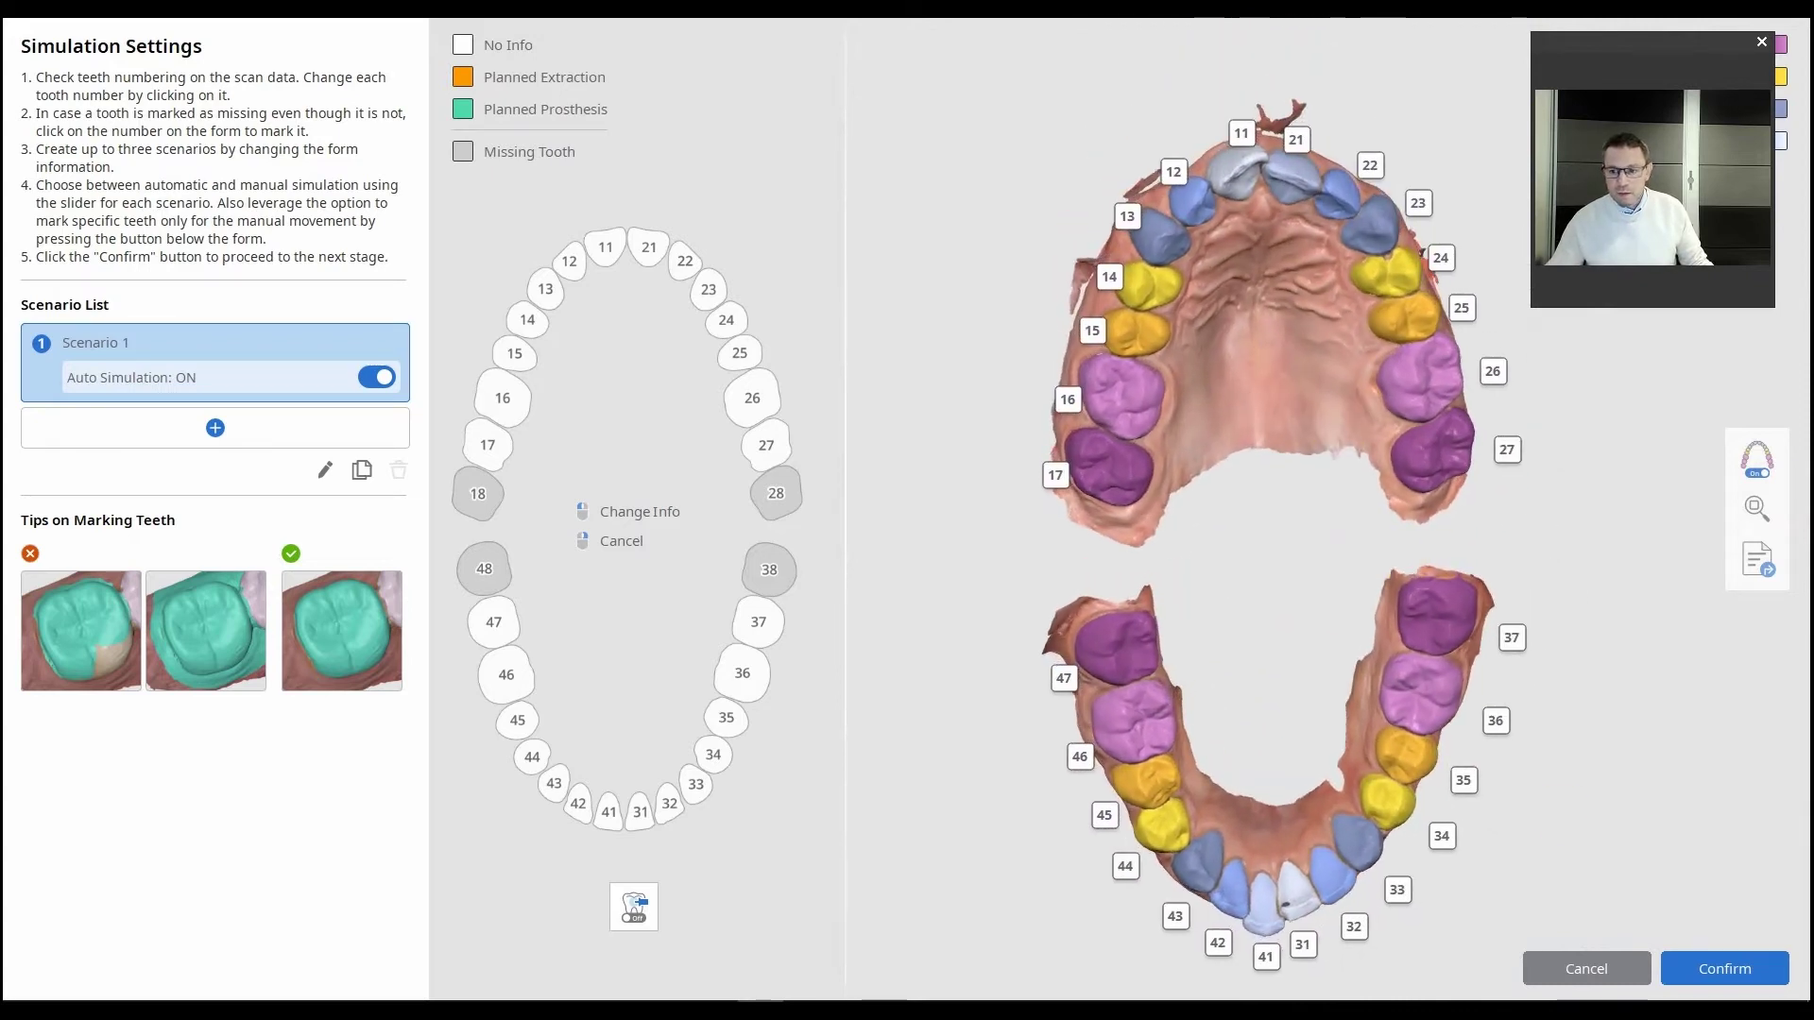
{"action": "left_click", "coordinate": [1725, 979]}
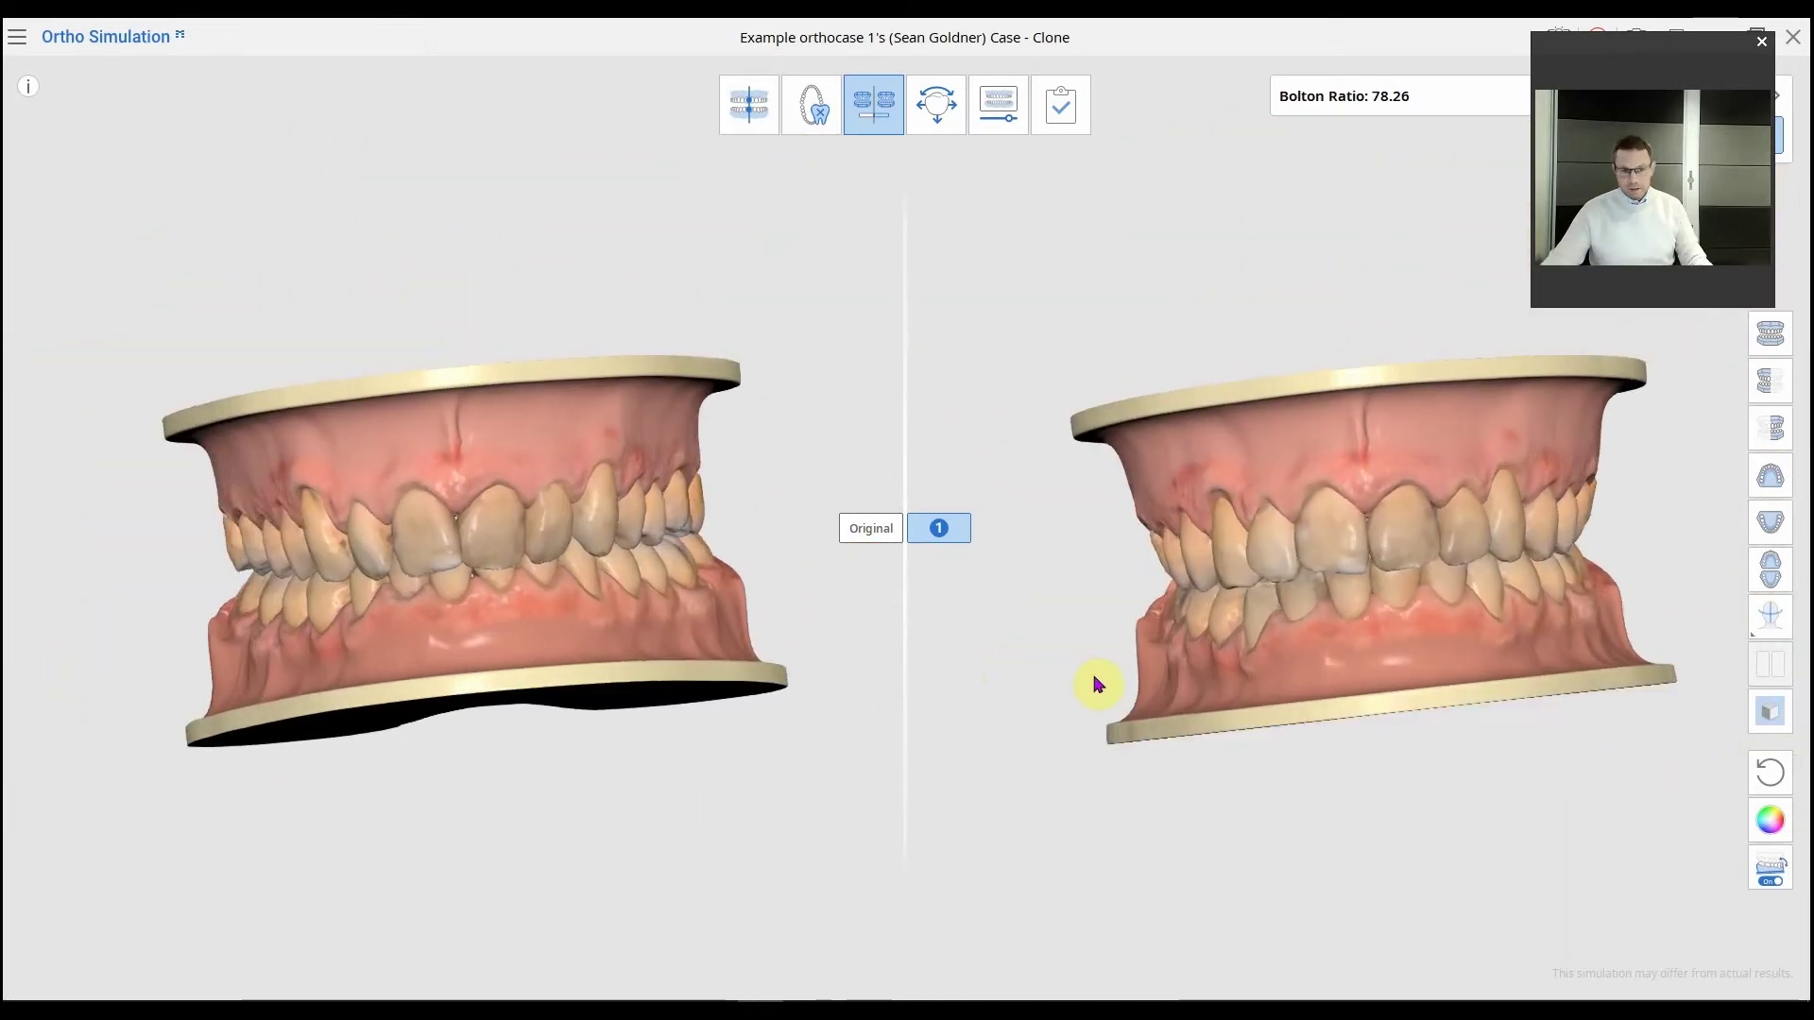
Compare the original and simulated upper arch side by side in the occlusal view
{"action": "left_click", "coordinate": [1772, 480]}
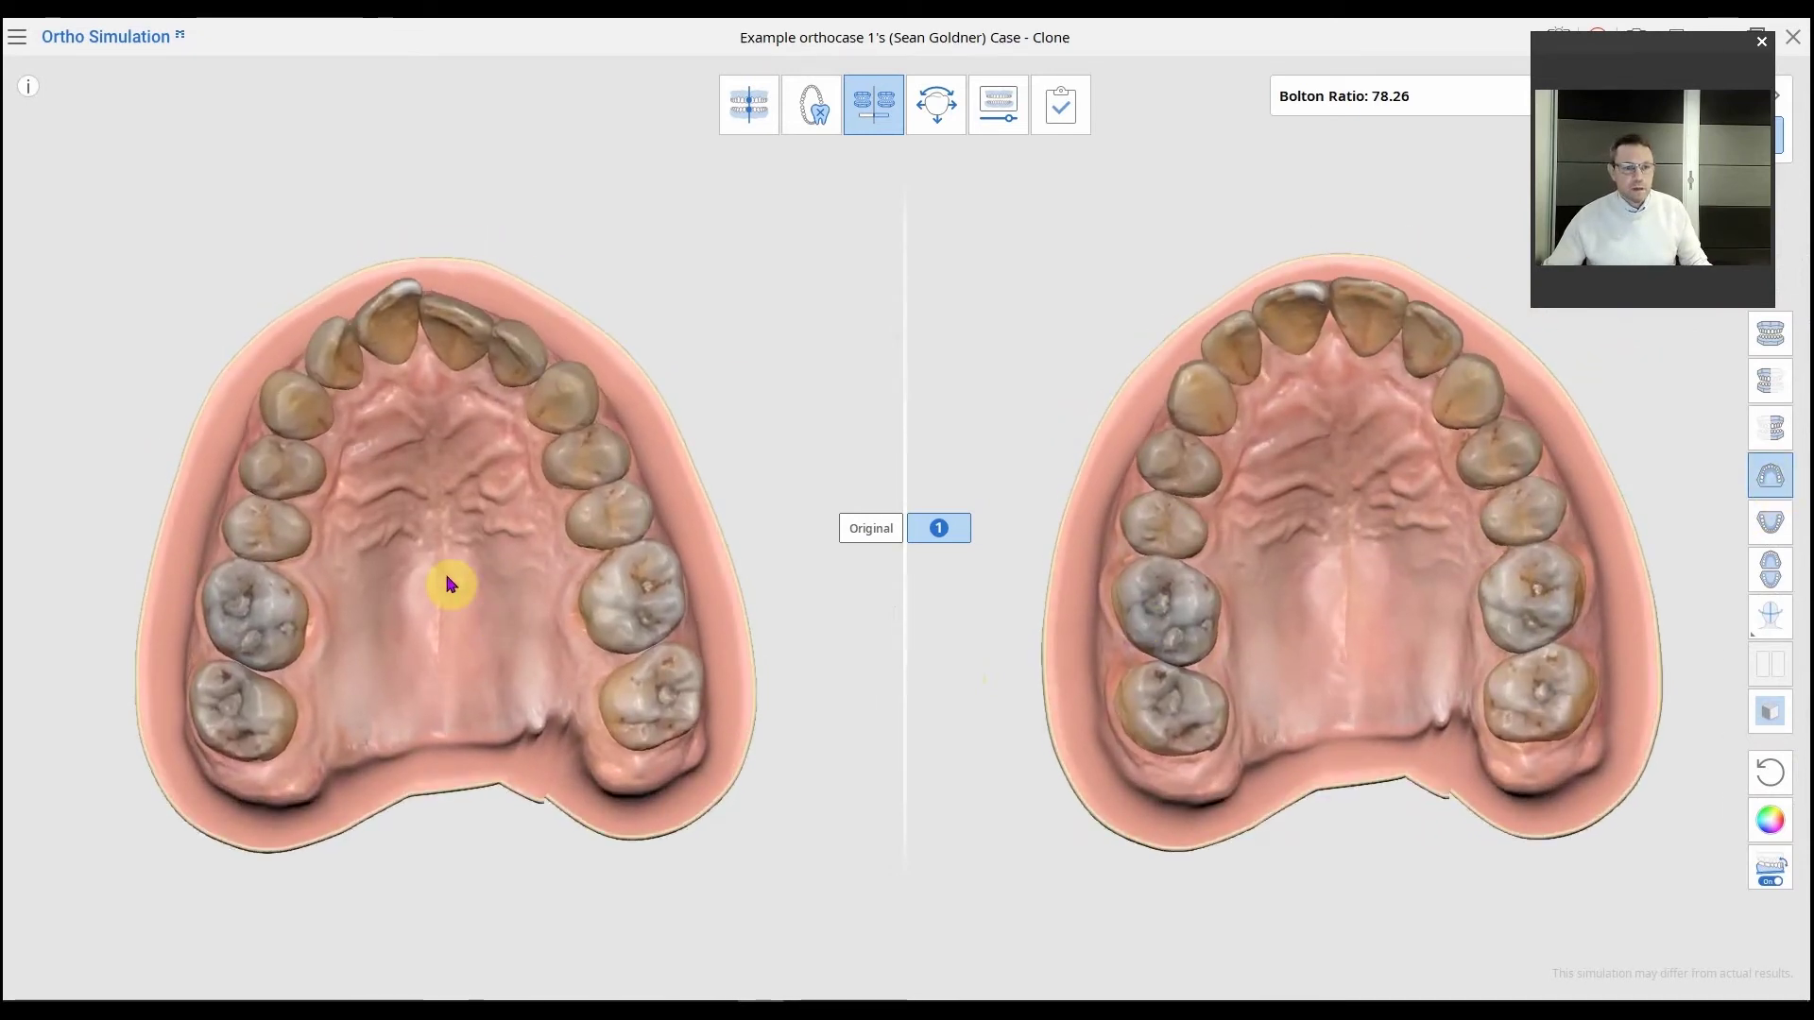
{"action": "scroll", "coordinate": [450, 579], "scroll_direction": "up", "scroll_amount": 5}
{"action": "scroll", "coordinate": [551, 418], "scroll_direction": "up", "scroll_amount": 5}
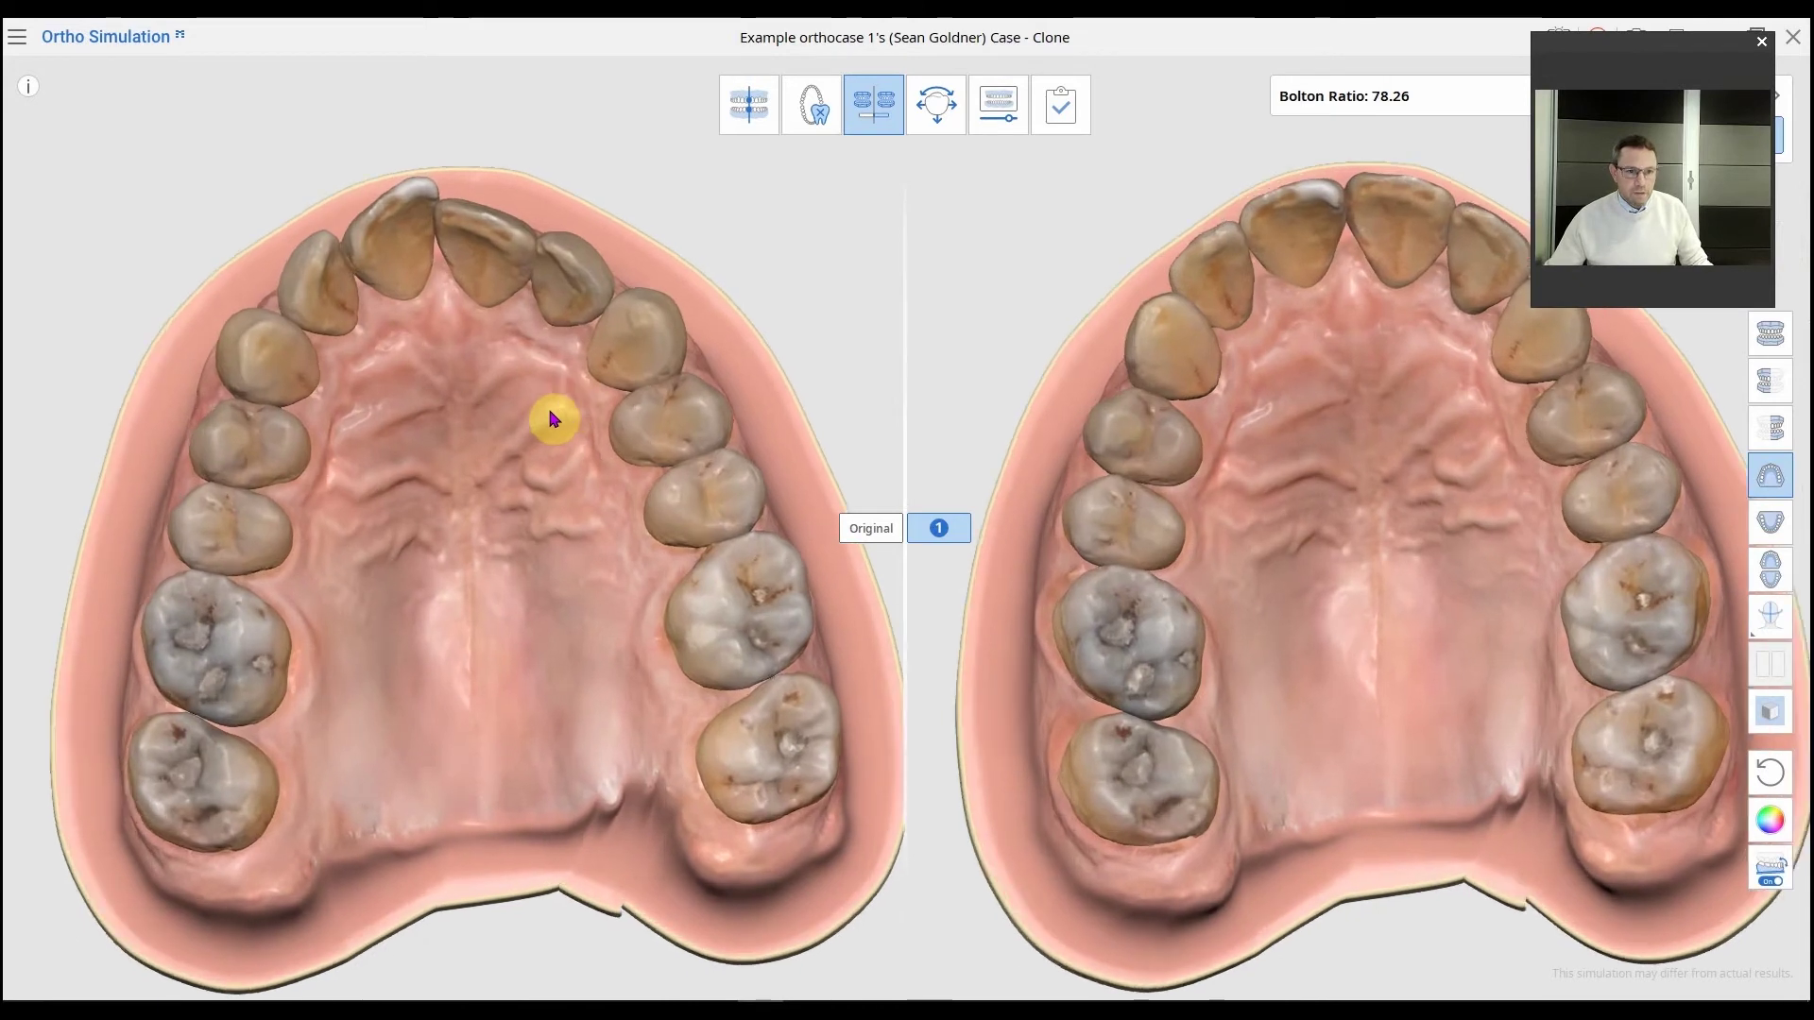
{"action": "scroll", "coordinate": [528, 459], "scroll_direction": "down", "scroll_amount": 8}
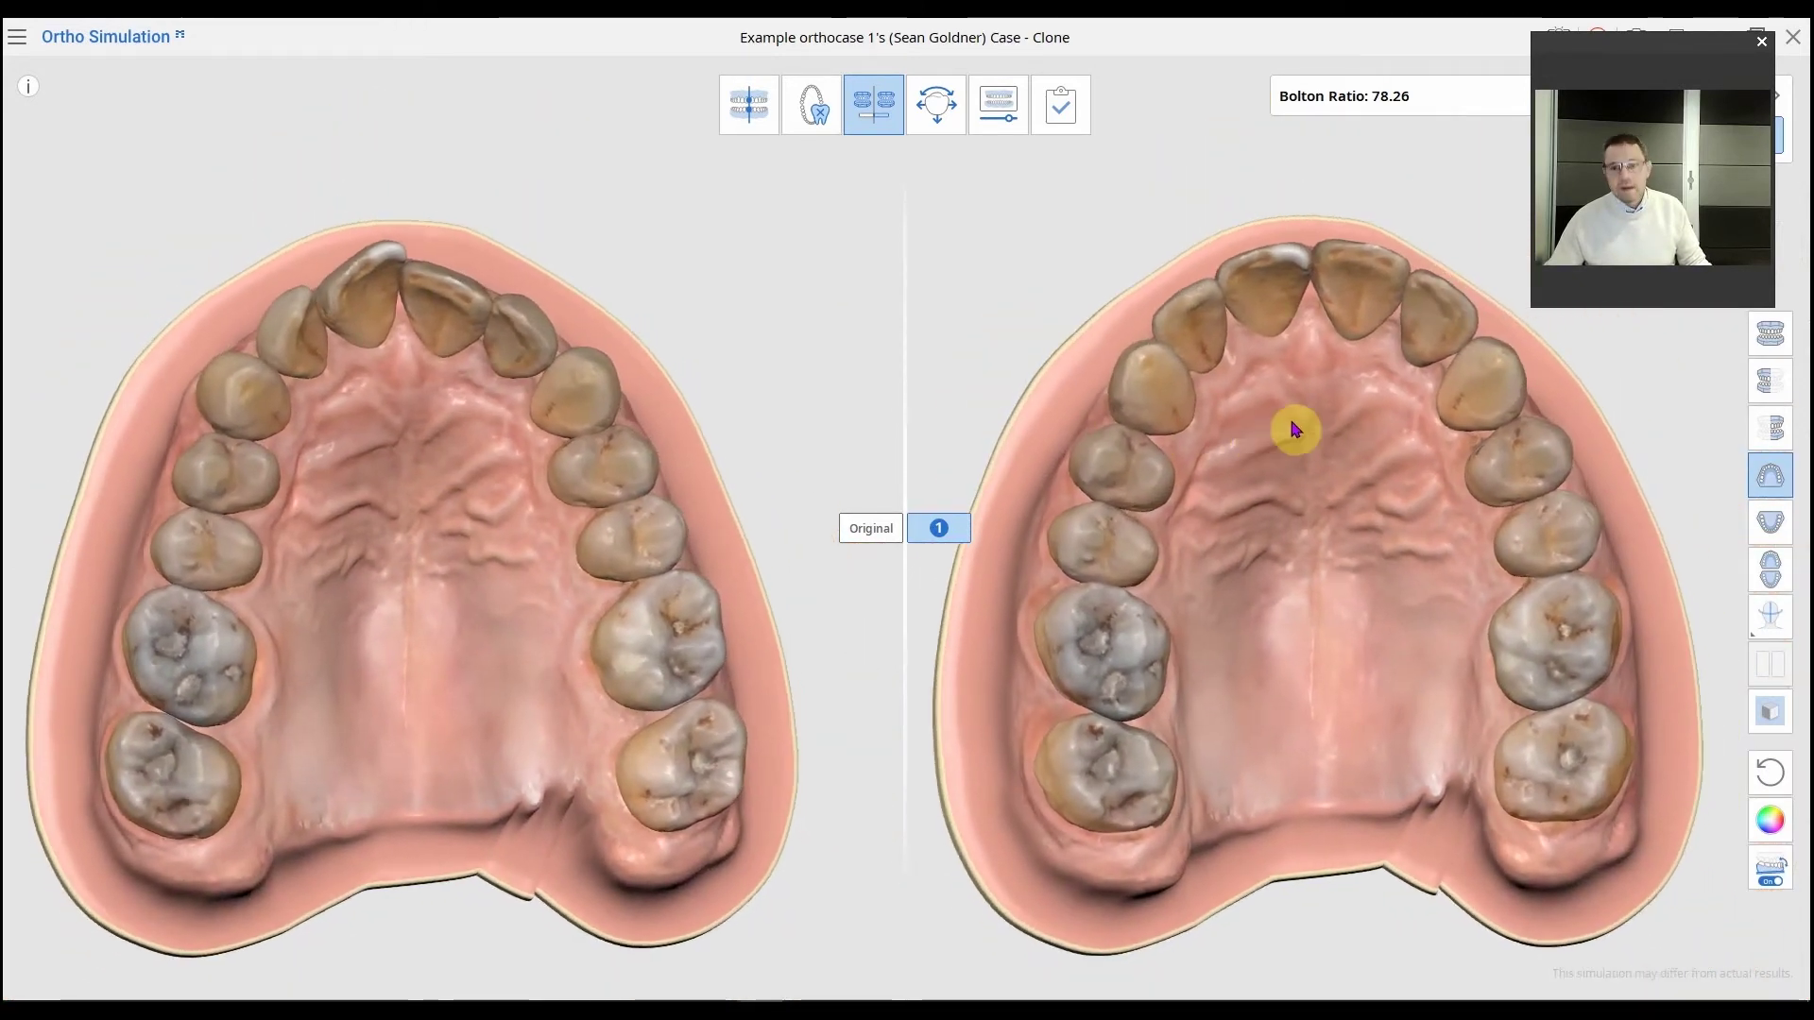
{"action": "right_click_drag", "start_coordinate": [1296, 430], "coordinate": [1353, 443]}
{"action": "scroll", "coordinate": [1353, 444], "scroll_direction": "down", "scroll_amount": 4}
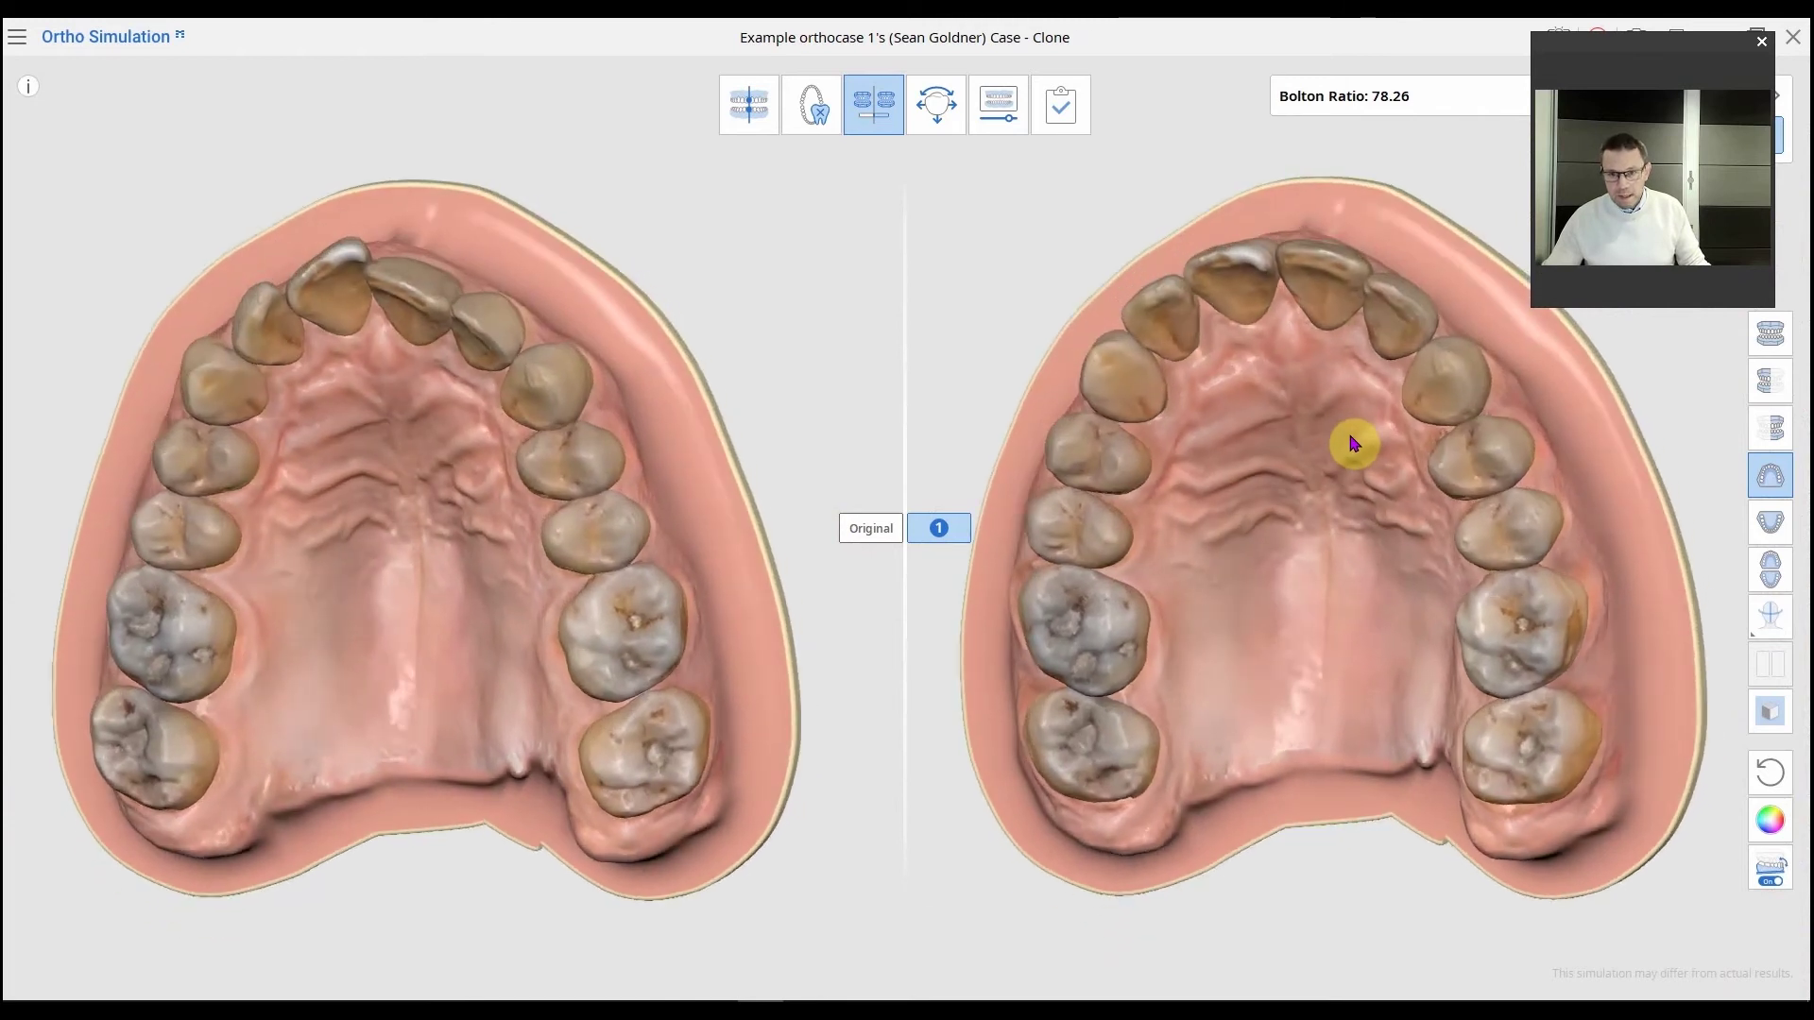
Compare the original and simulated lower arch, followed by both arches together in the occlusal view
{"action": "left_click", "coordinate": [1773, 523]}
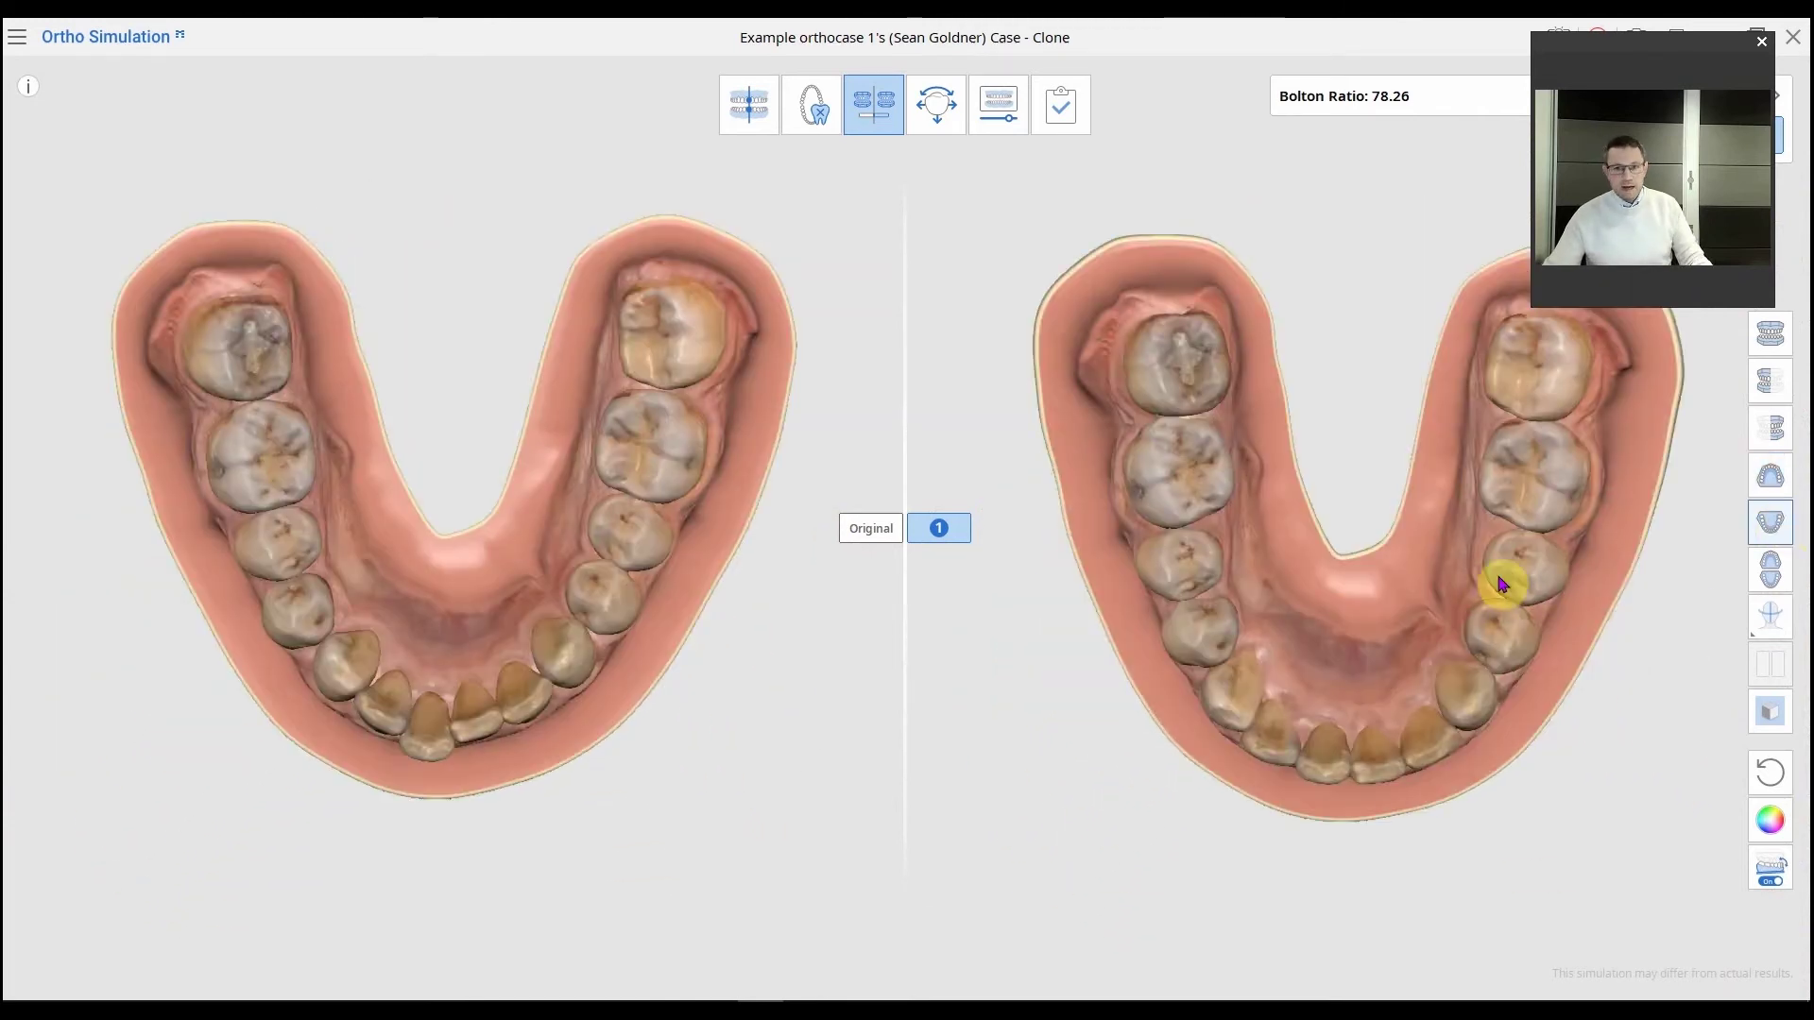
{"action": "right_click_drag", "start_coordinate": [1399, 594], "coordinate": [1355, 591]}
{"action": "scroll", "coordinate": [1388, 590], "scroll_direction": "up", "scroll_amount": 2}
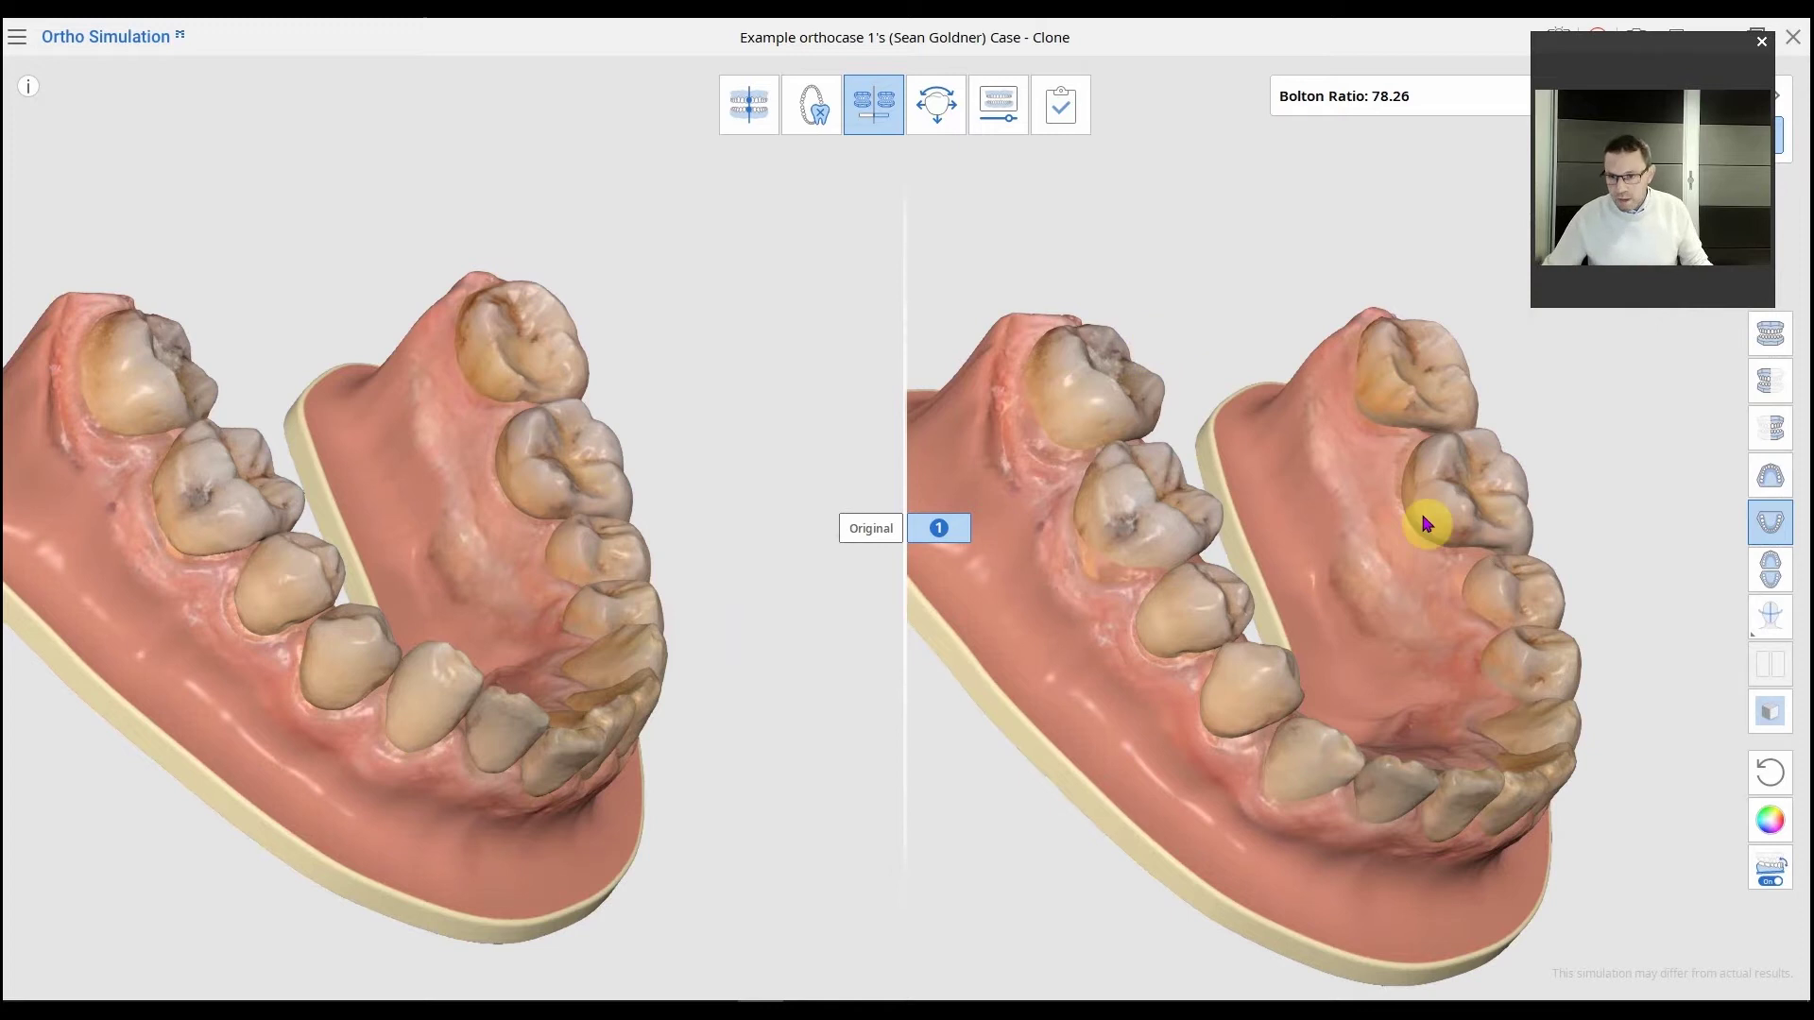
{"action": "left_click", "coordinate": [1775, 572]}
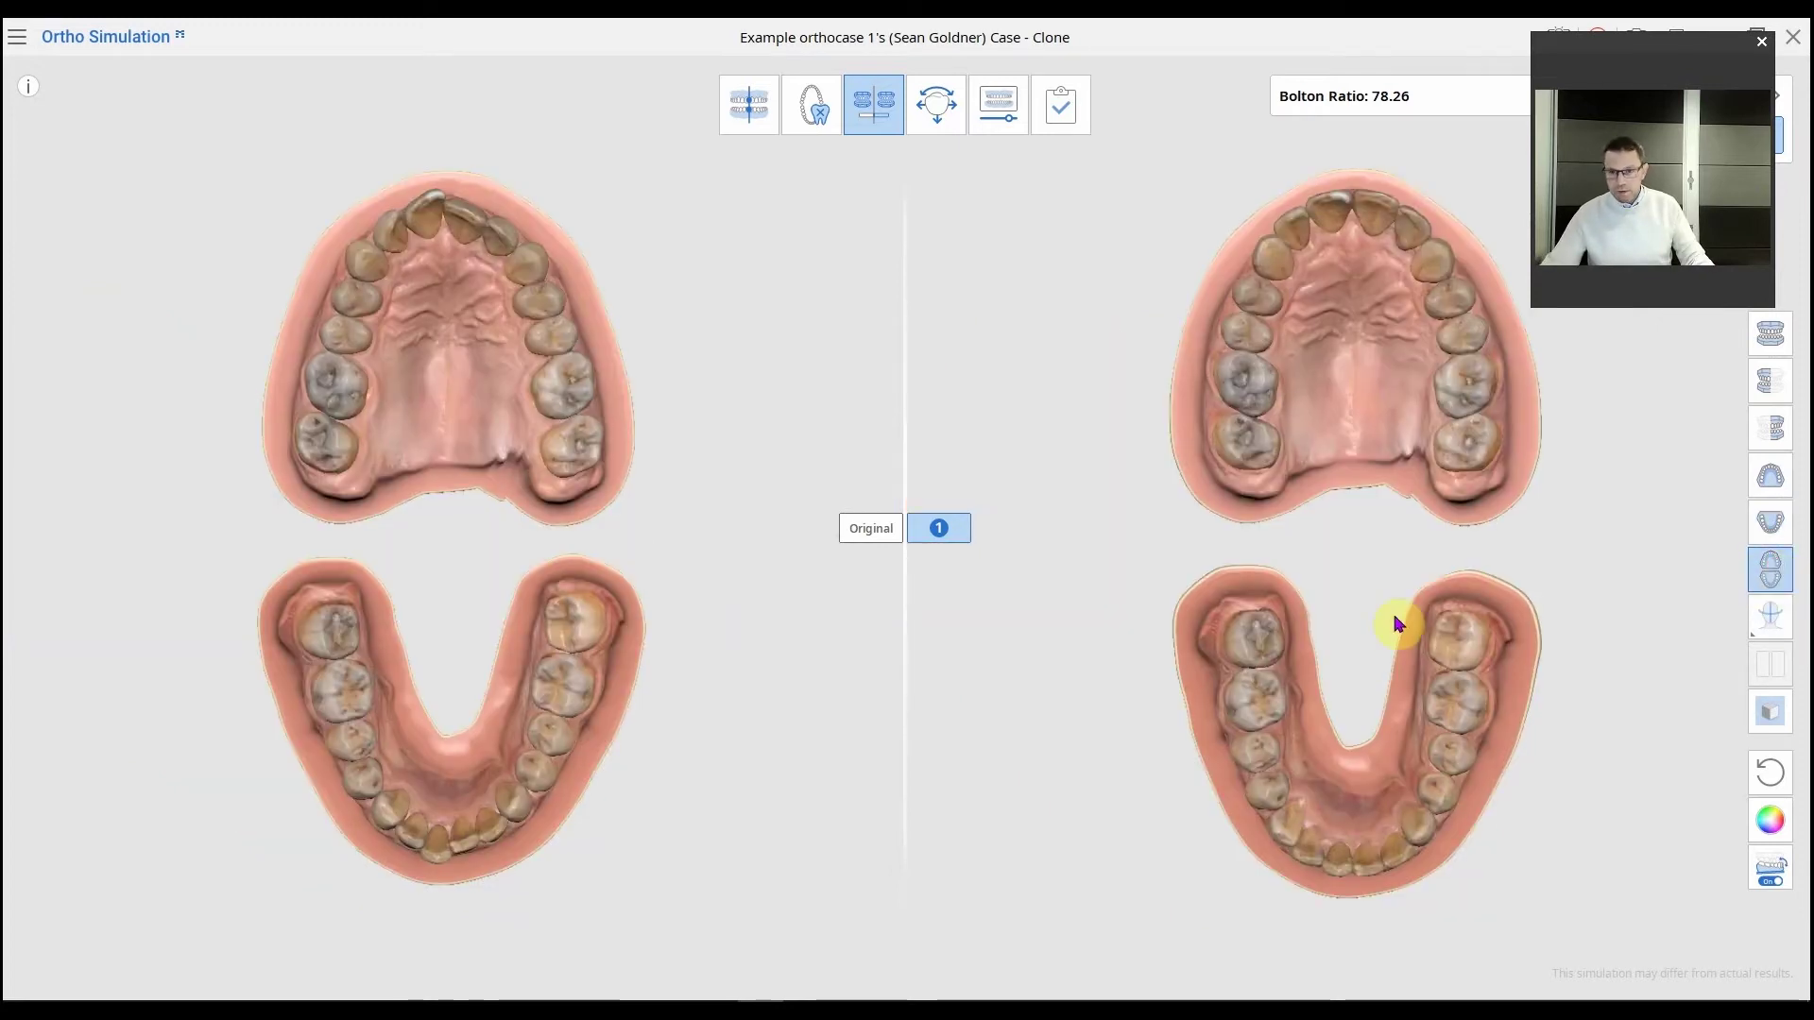
{"action": "scroll", "coordinate": [1399, 624], "scroll_direction": "up", "scroll_amount": 5}
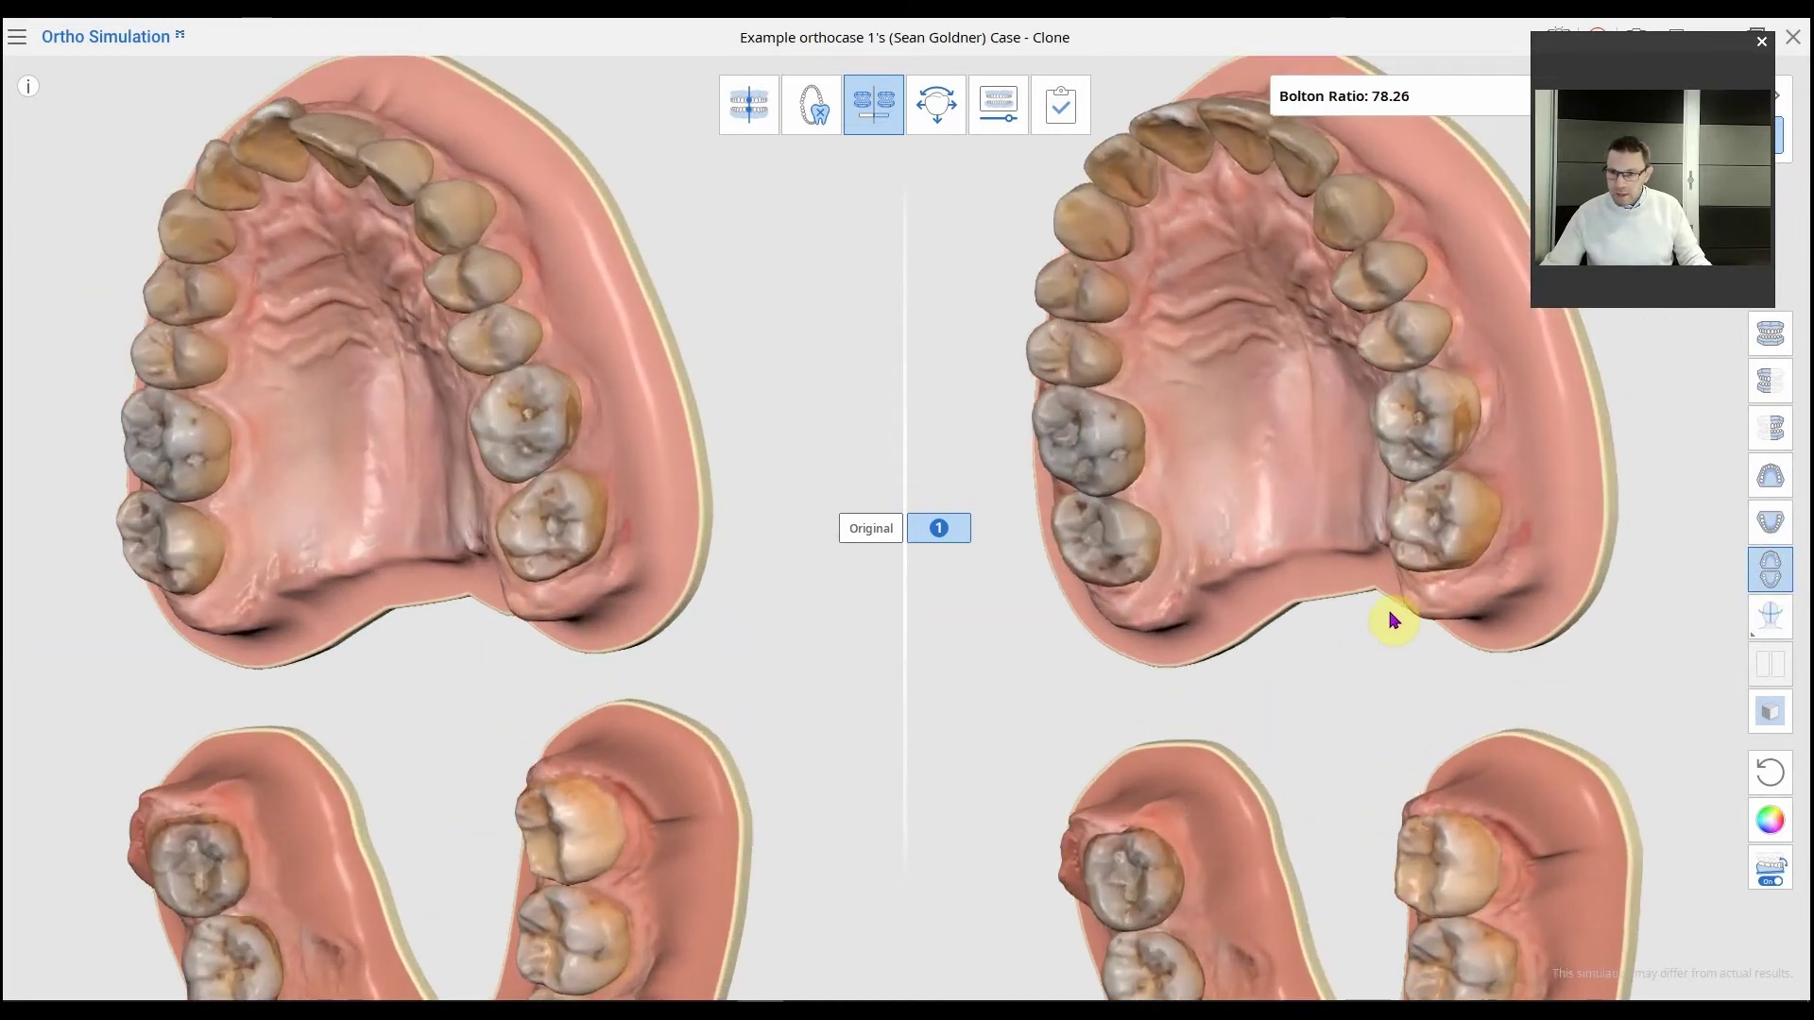
{"action": "right_click_drag", "start_coordinate": [1390, 612], "coordinate": [1391, 619]}
{"action": "scroll", "coordinate": [1389, 617], "scroll_direction": "down", "scroll_amount": 3}
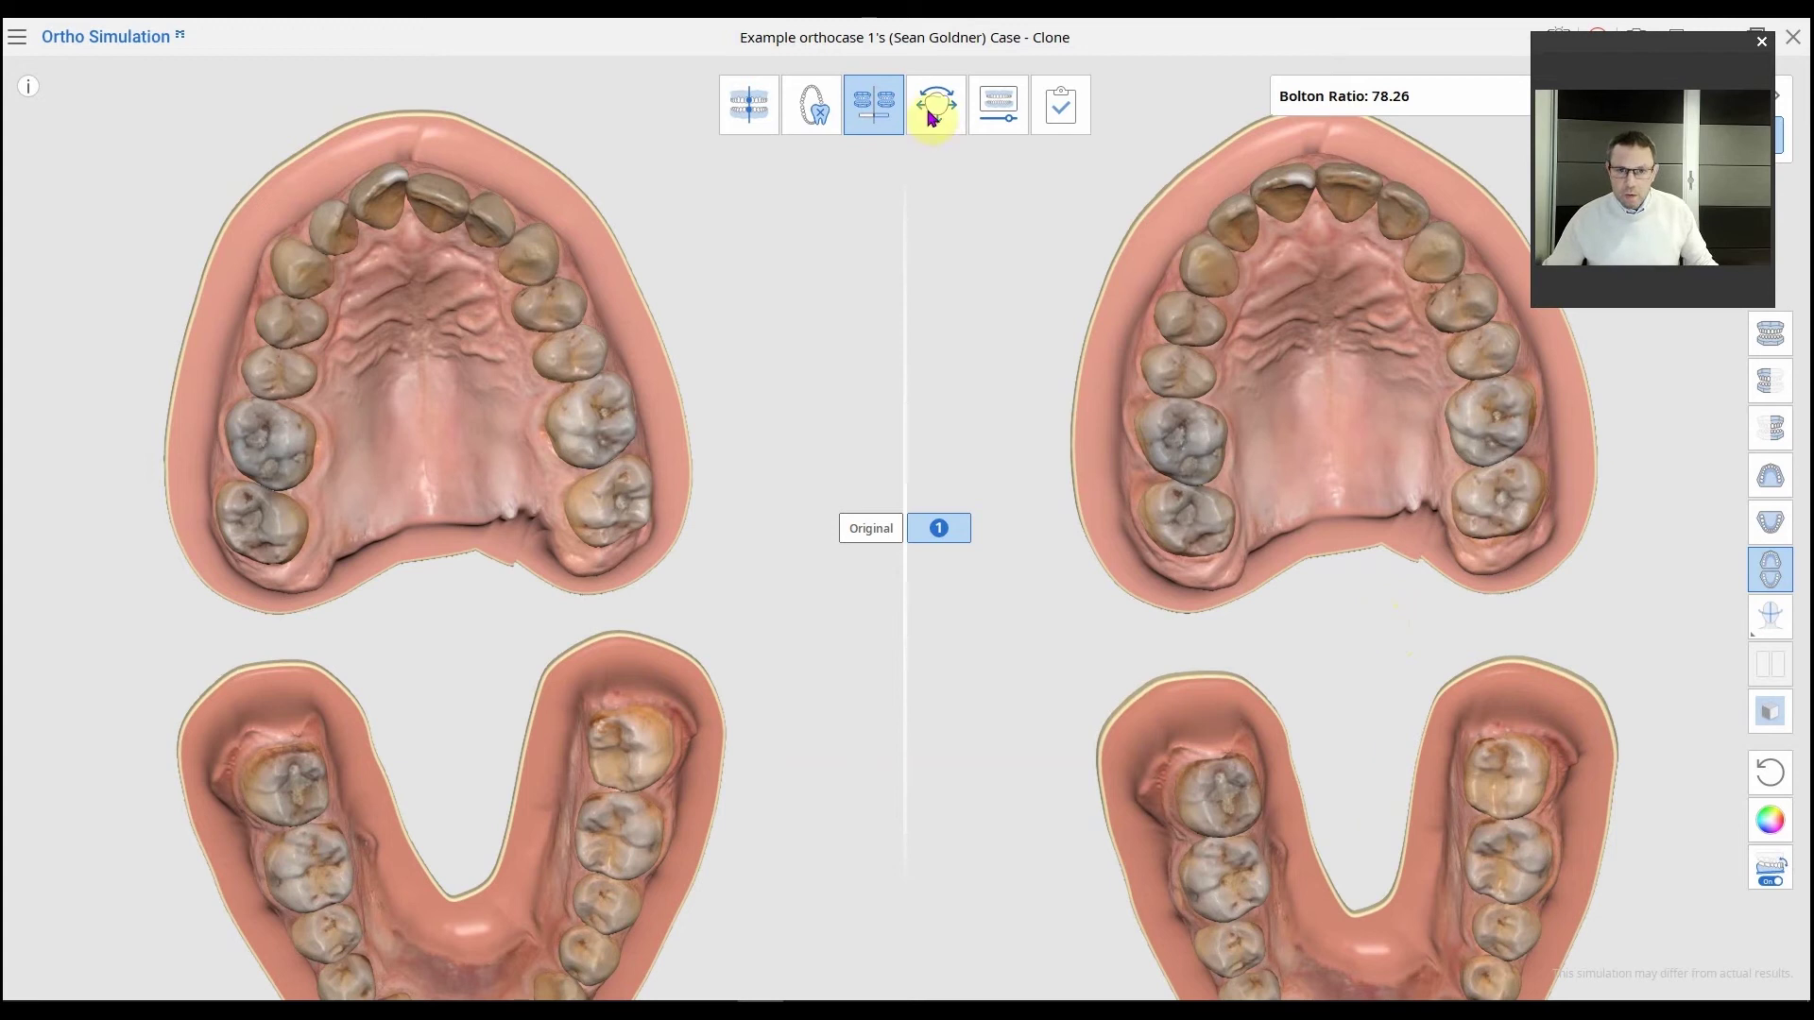
Manually adjust the position of the upper right central incisor in the simulated arch, working from the upper occlusal view
{"action": "left_click", "coordinate": [940, 108]}
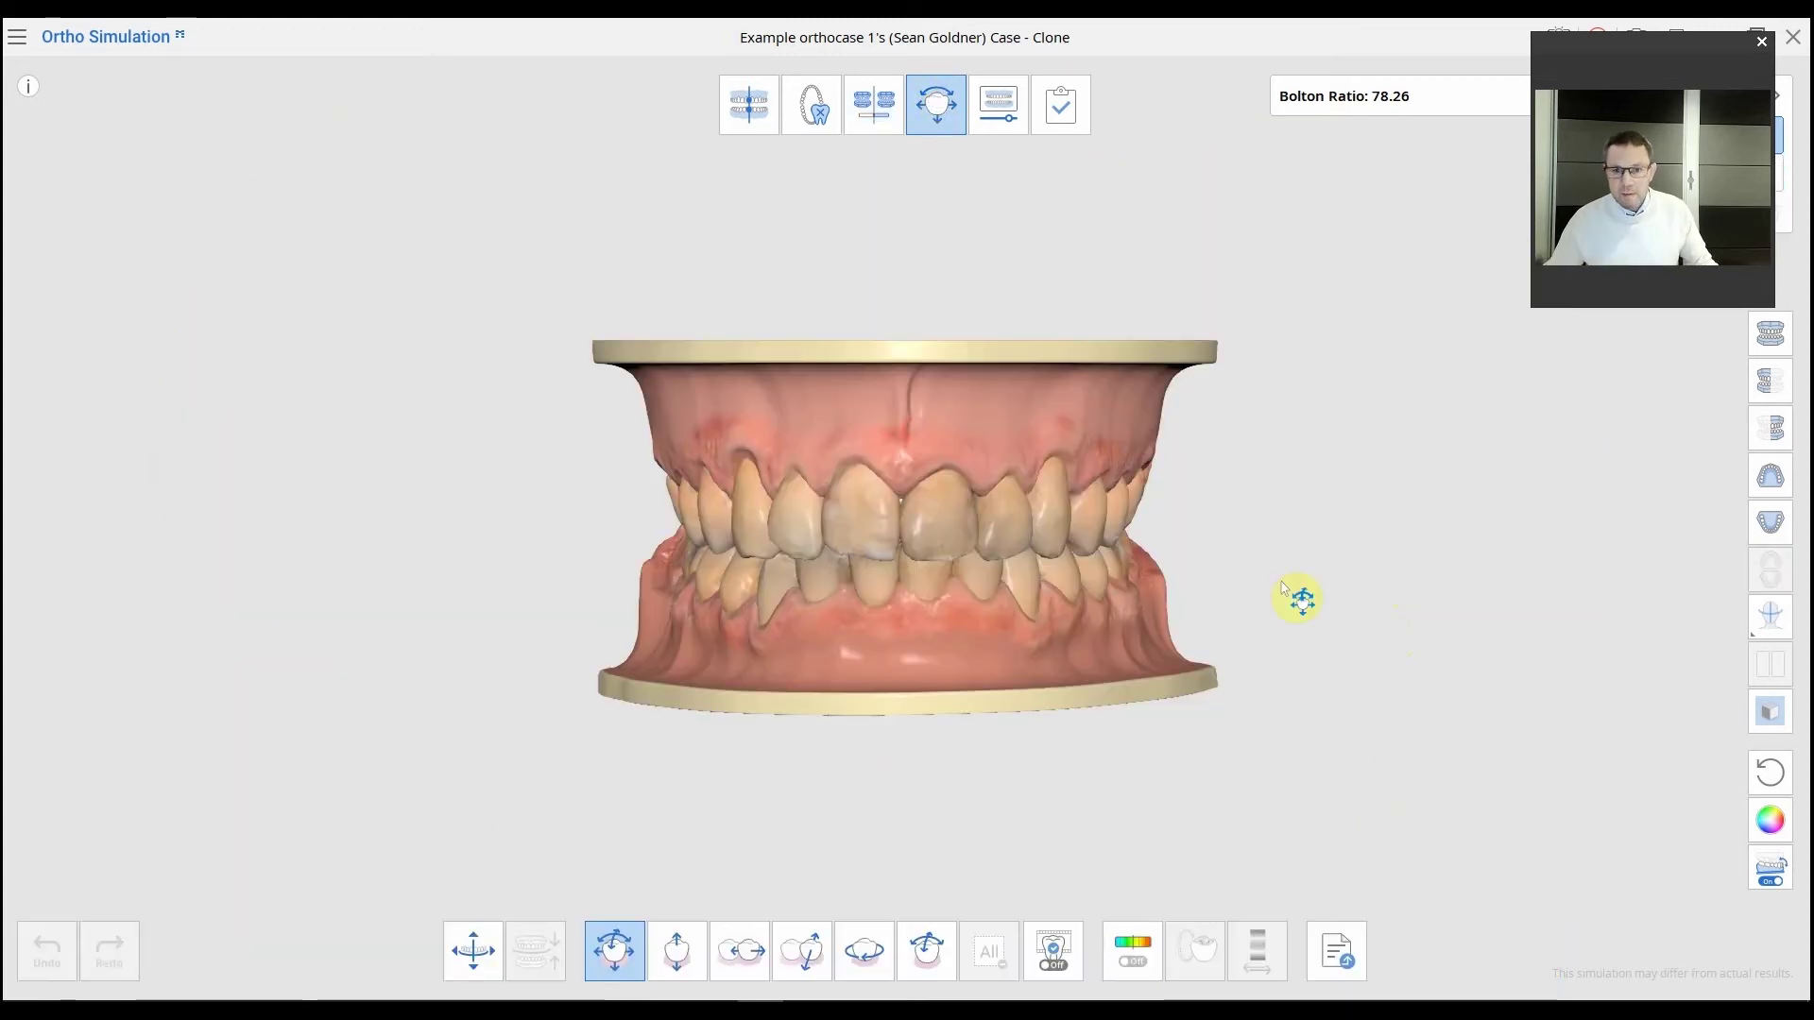
{"action": "left_click", "coordinate": [1766, 480]}
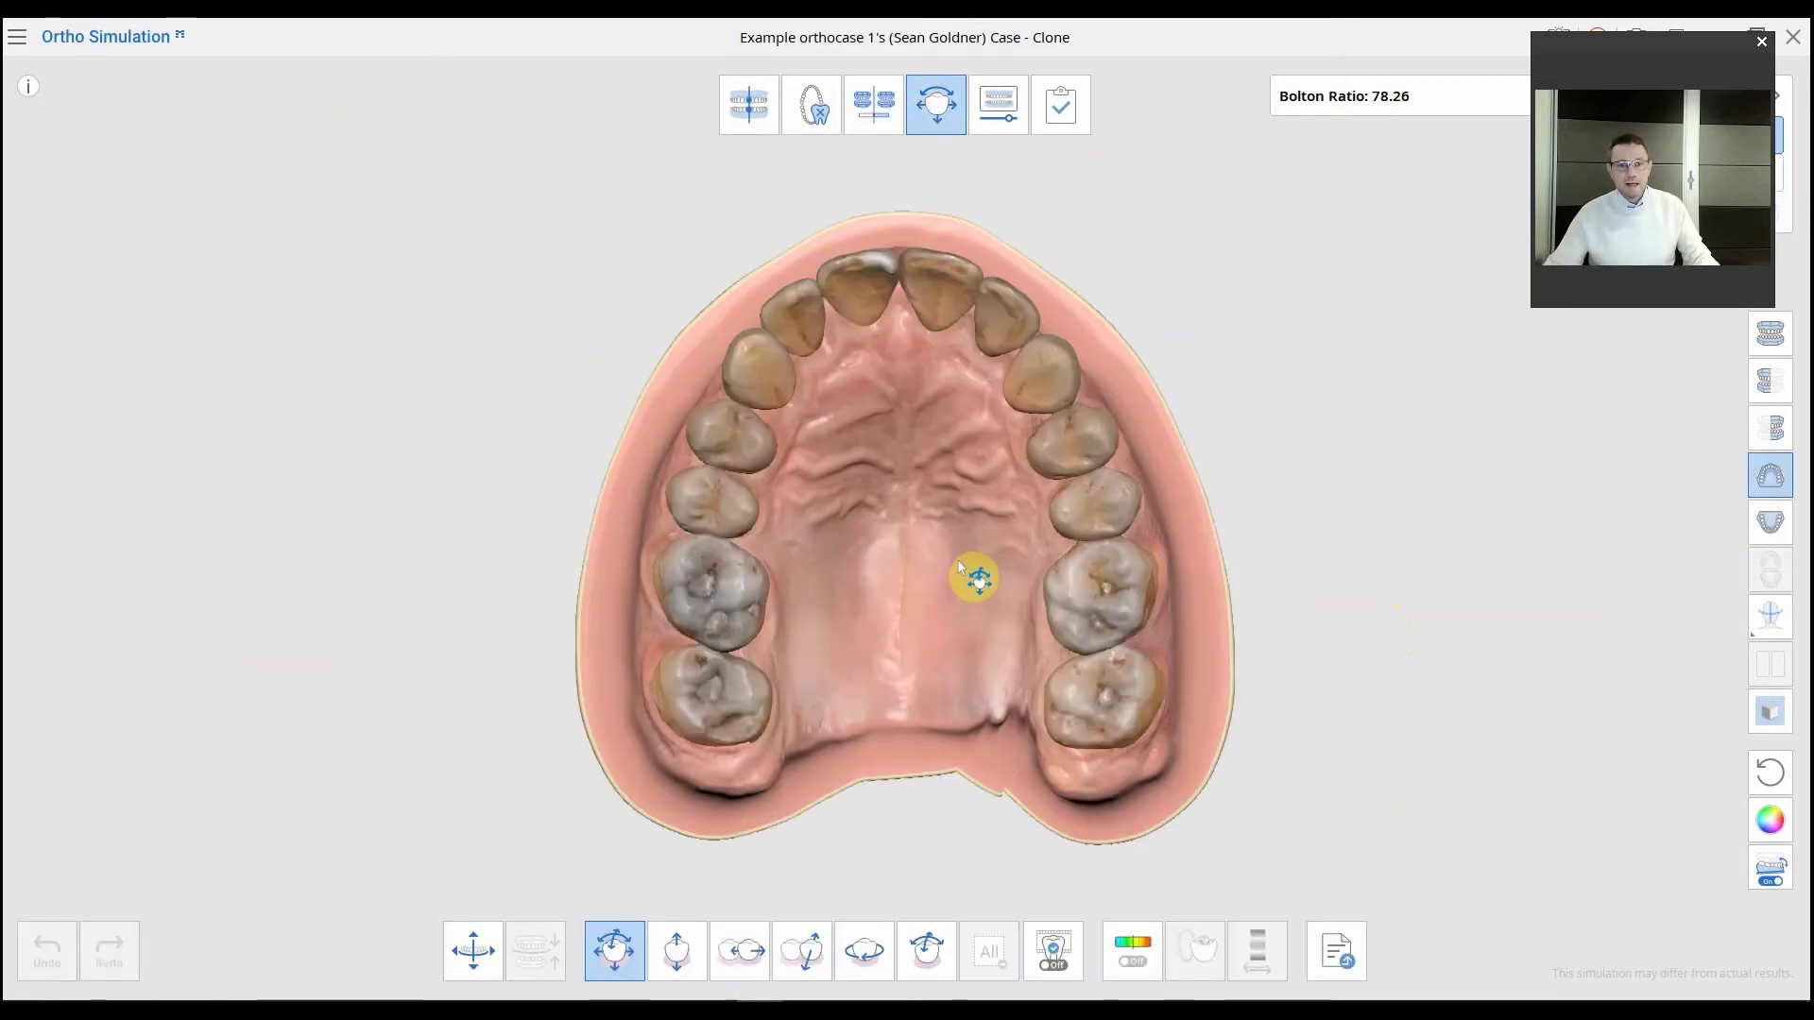
{"action": "scroll", "coordinate": [892, 569], "scroll_direction": "up", "scroll_amount": 4}
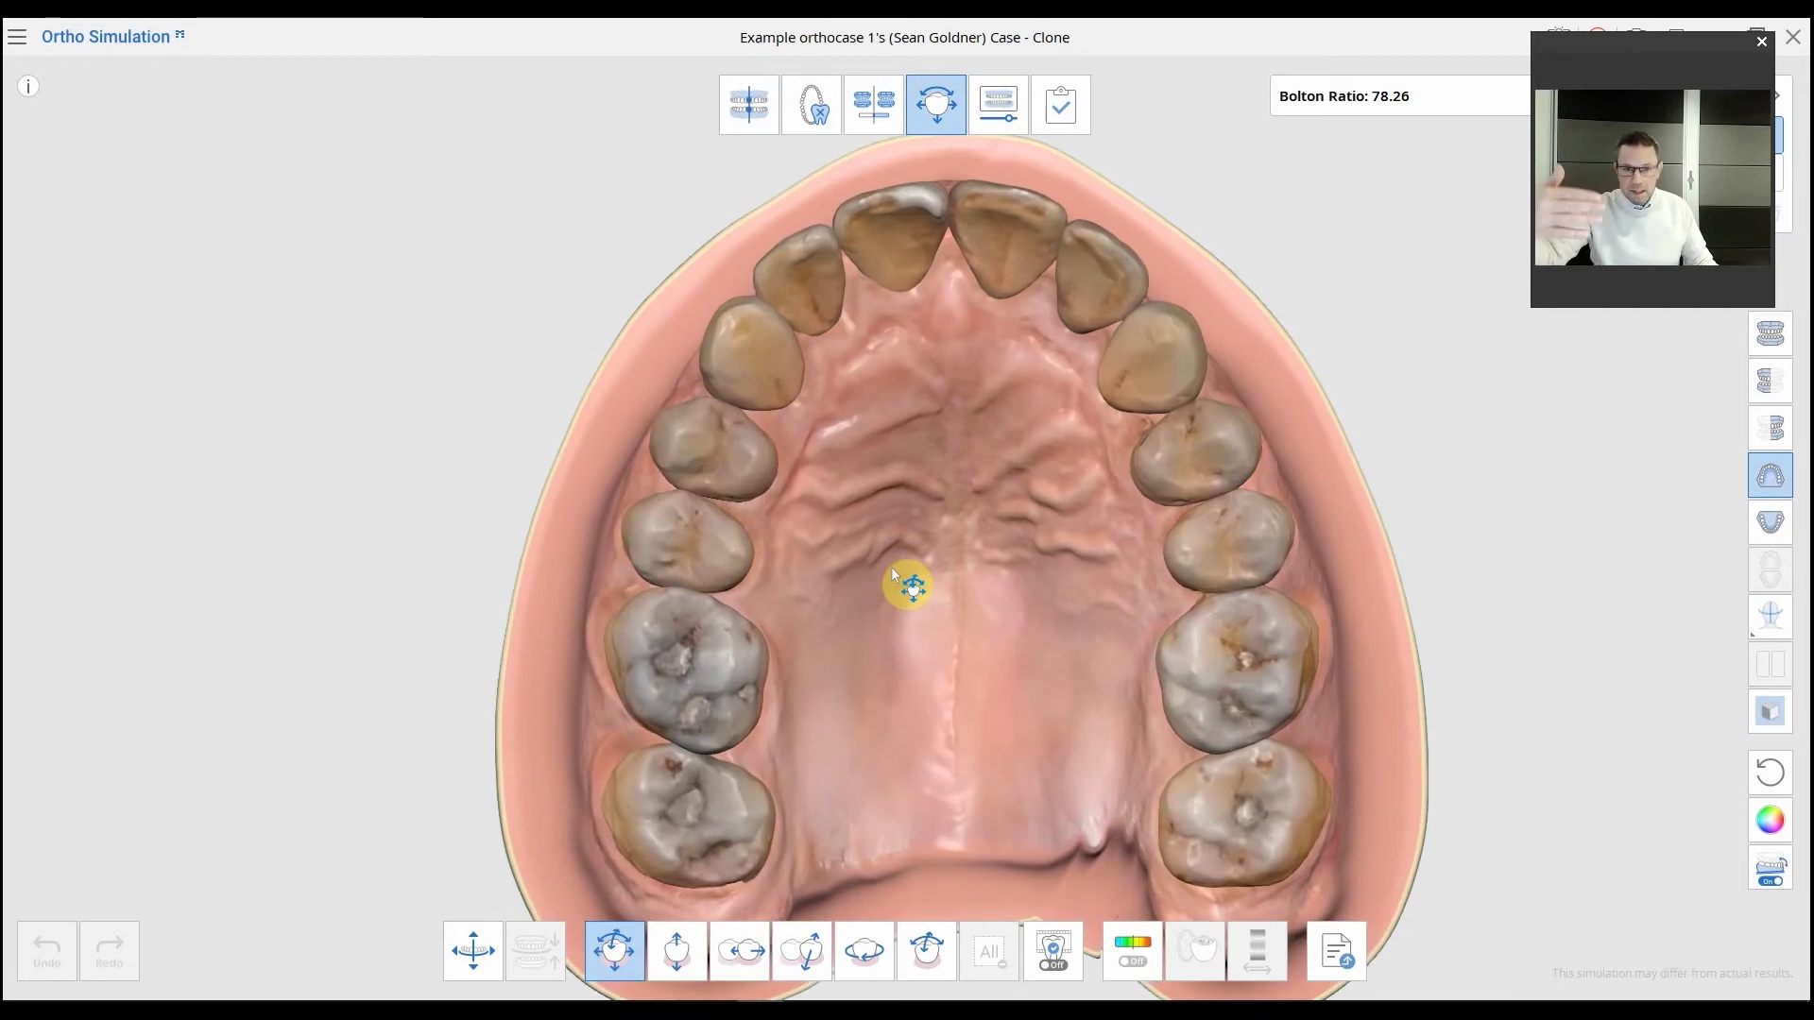
{"action": "scroll", "coordinate": [849, 573], "scroll_direction": "down", "scroll_amount": 2}
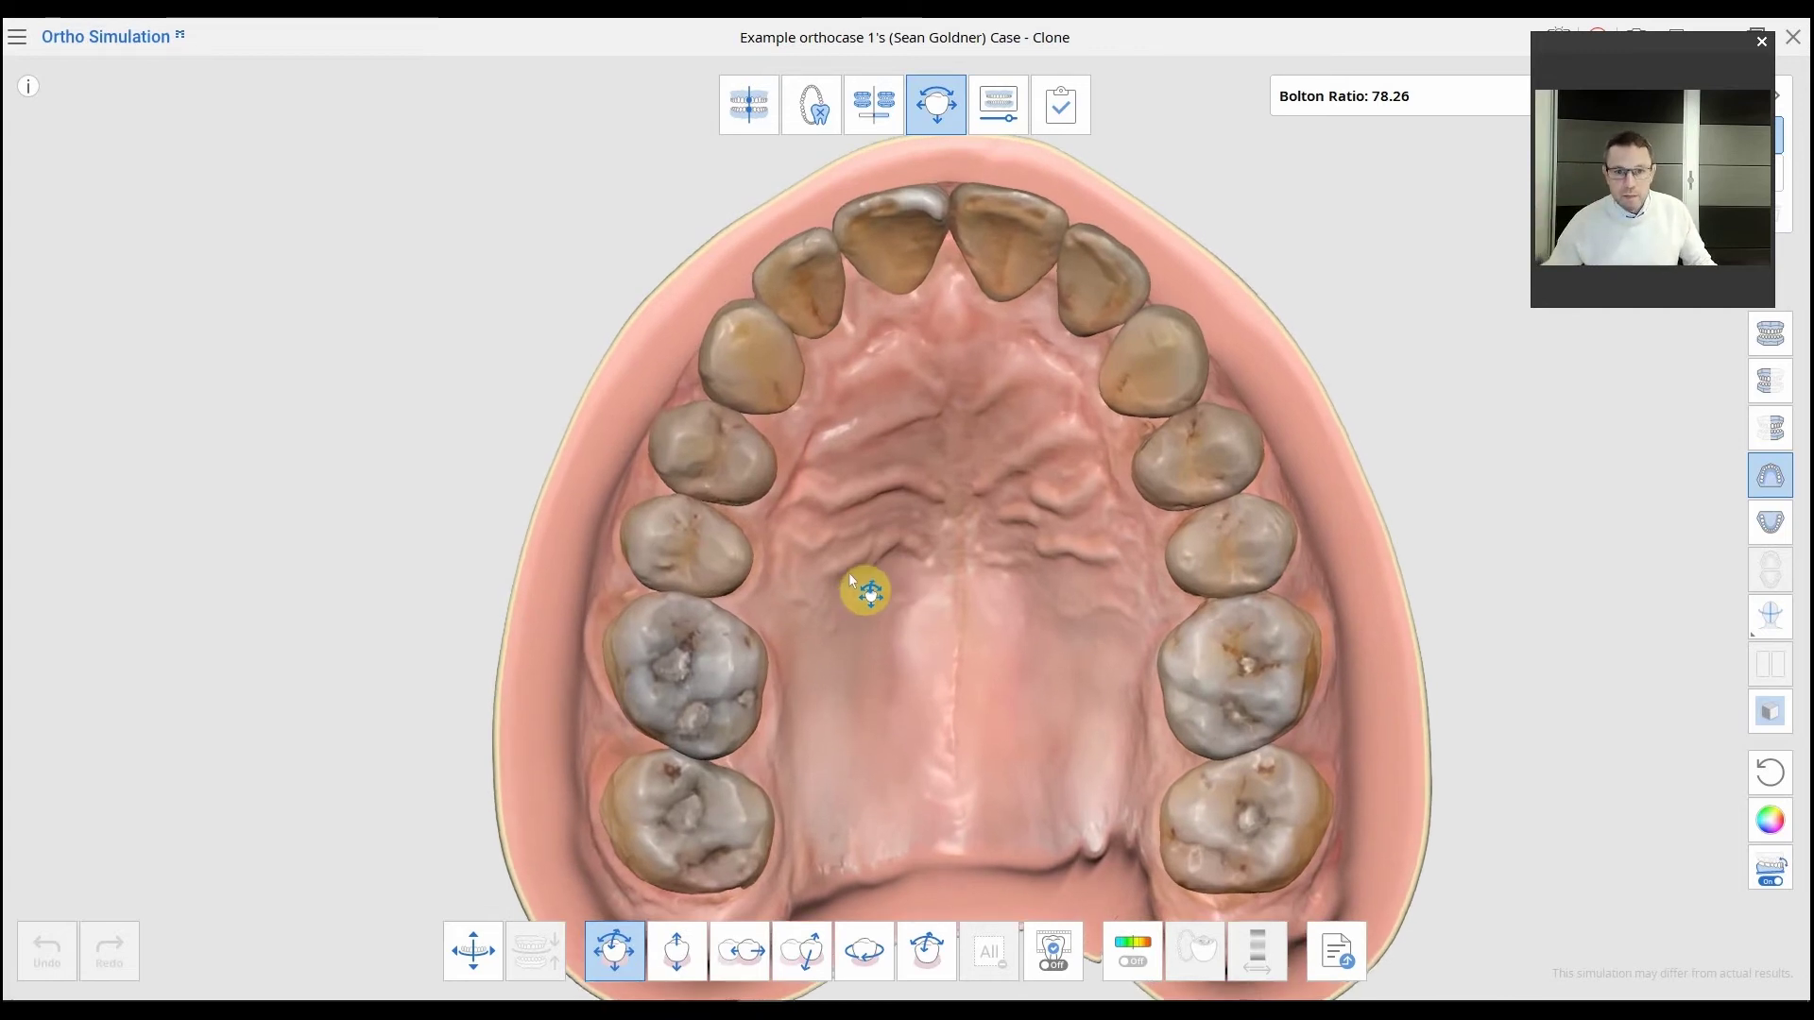
{"action": "scroll", "coordinate": [842, 308], "scroll_direction": "up", "scroll_amount": 3}
{"action": "left_click", "coordinate": [909, 261]}
{"action": "left_click_drag", "start_coordinate": [913, 259], "coordinate": [914, 263]}
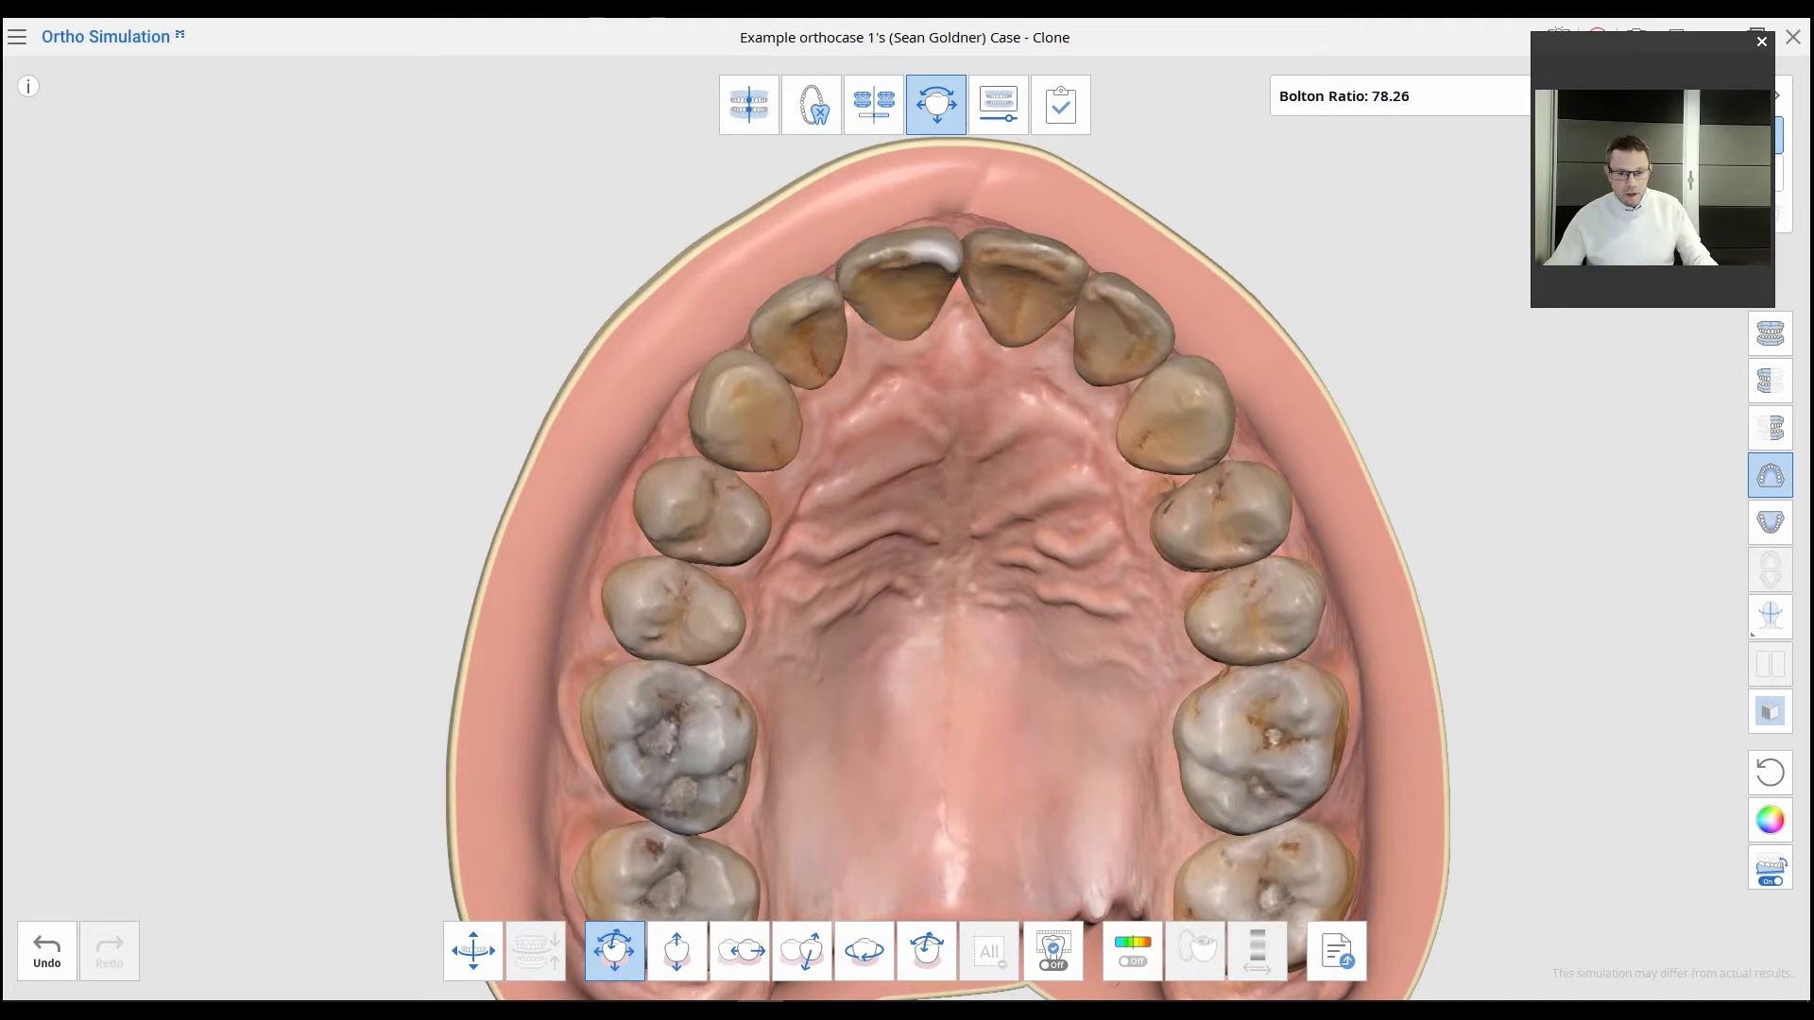
{"action": "left_click", "coordinate": [949, 272]}
{"action": "left_click_drag", "start_coordinate": [949, 263], "coordinate": [947, 298]}
{"action": "scroll", "coordinate": [944, 304], "scroll_direction": "down", "scroll_amount": 1}
{"action": "right_click_drag", "start_coordinate": [939, 316], "coordinate": [1036, 509]}
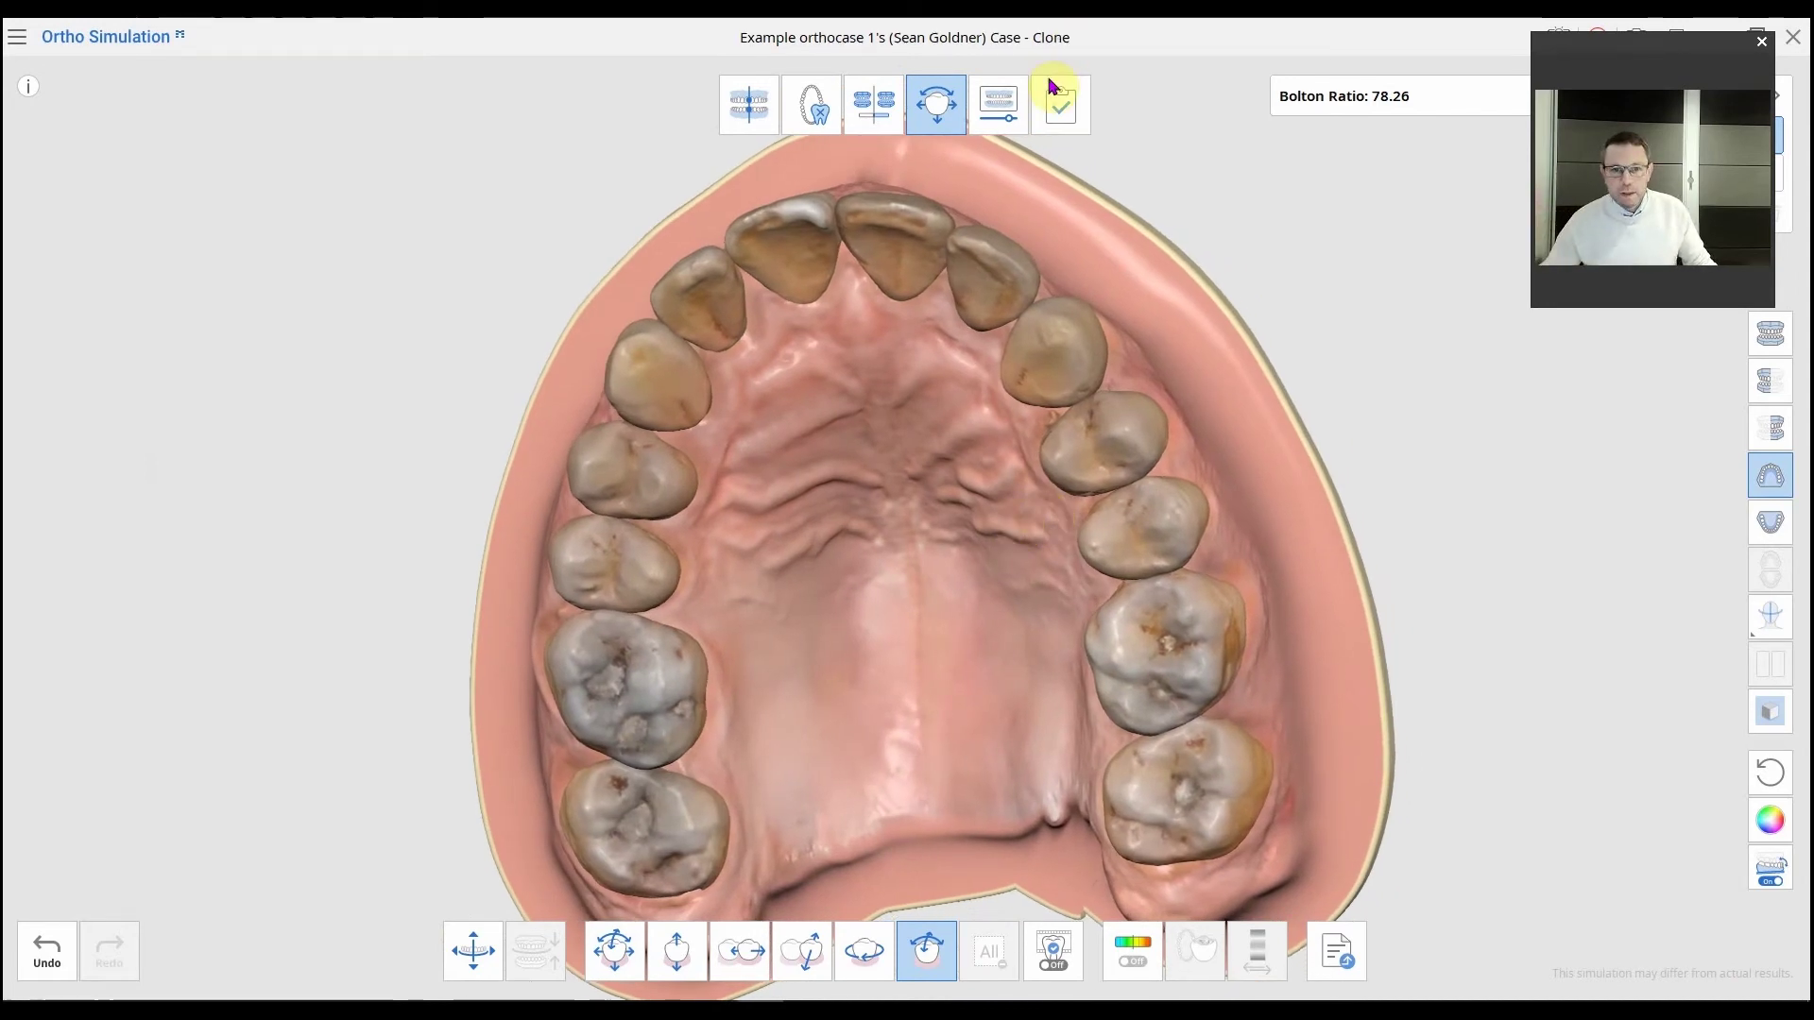
Play the tooth movement animation for Scenario 1 in the upper occlusal view
{"action": "left_click", "coordinate": [1004, 110]}
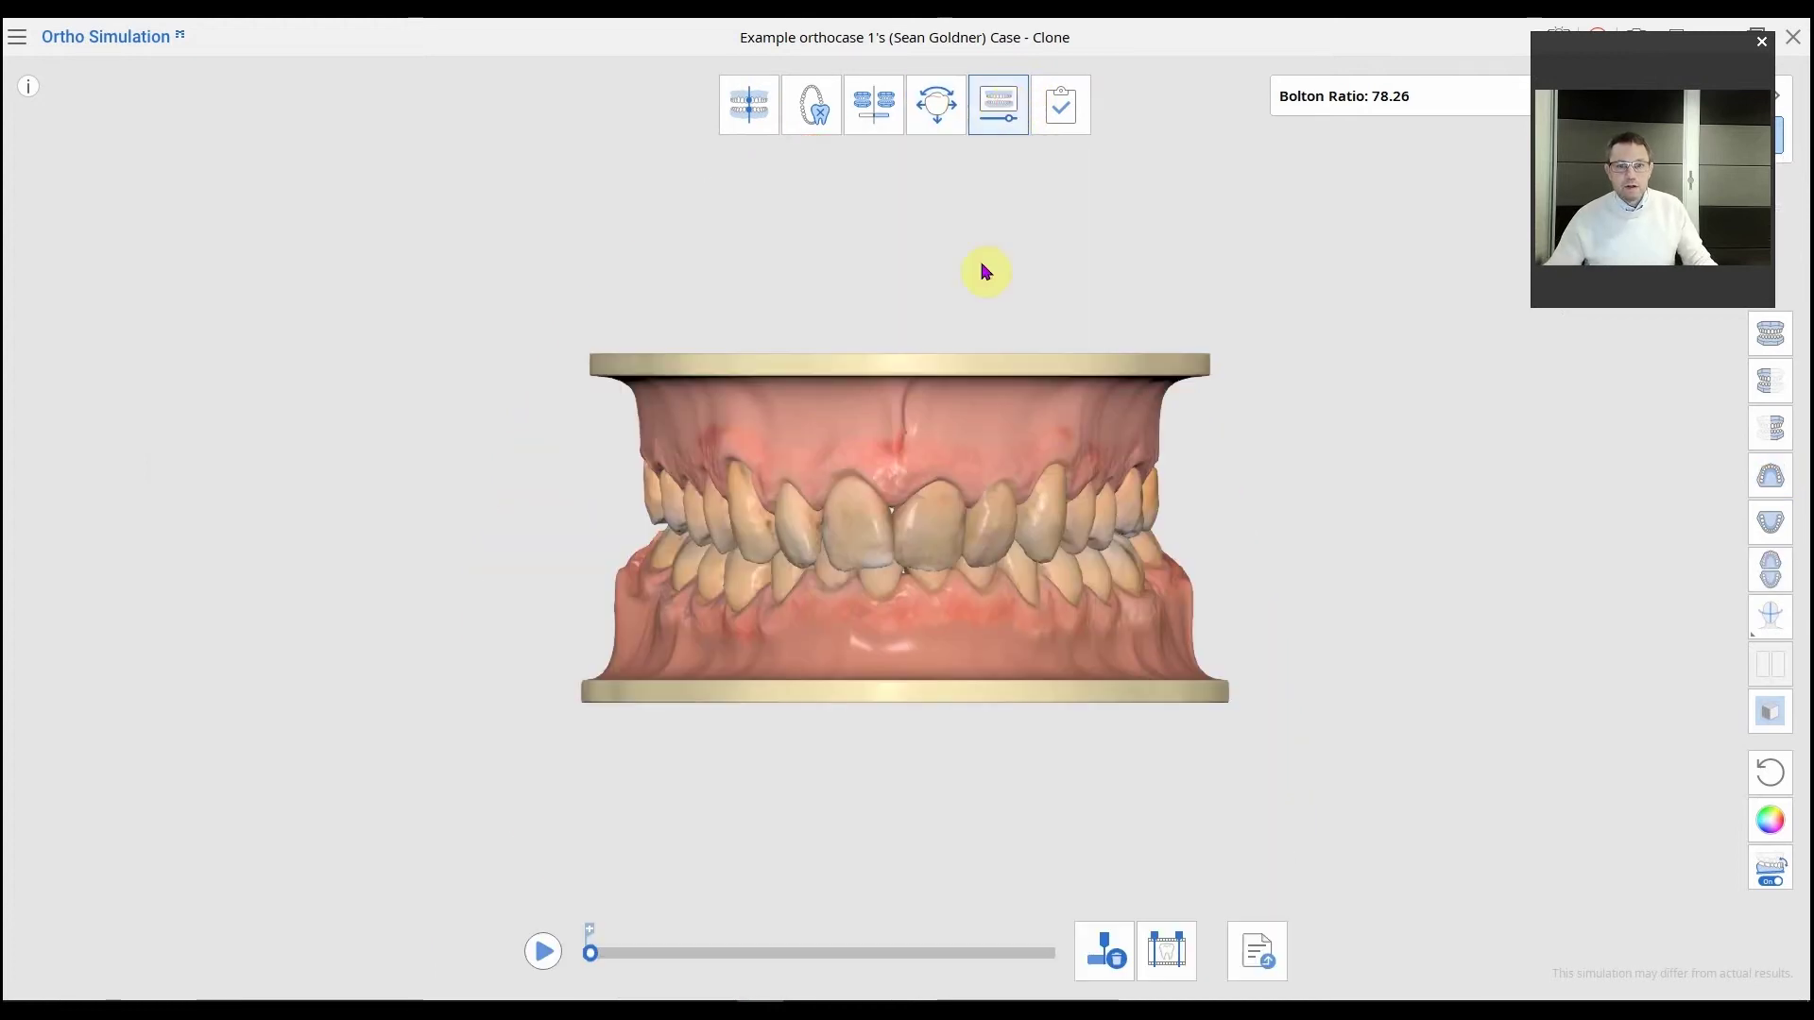
{"action": "mouse_move", "coordinate": [1000, 515]}
{"action": "right_mouse_down"}
{"action": "mouse_move", "coordinate": [980, 535]}
{"action": "mouse_move", "coordinate": [1001, 534]}
{"action": "right_mouse_up"}
{"action": "left_click", "coordinate": [1770, 476]}
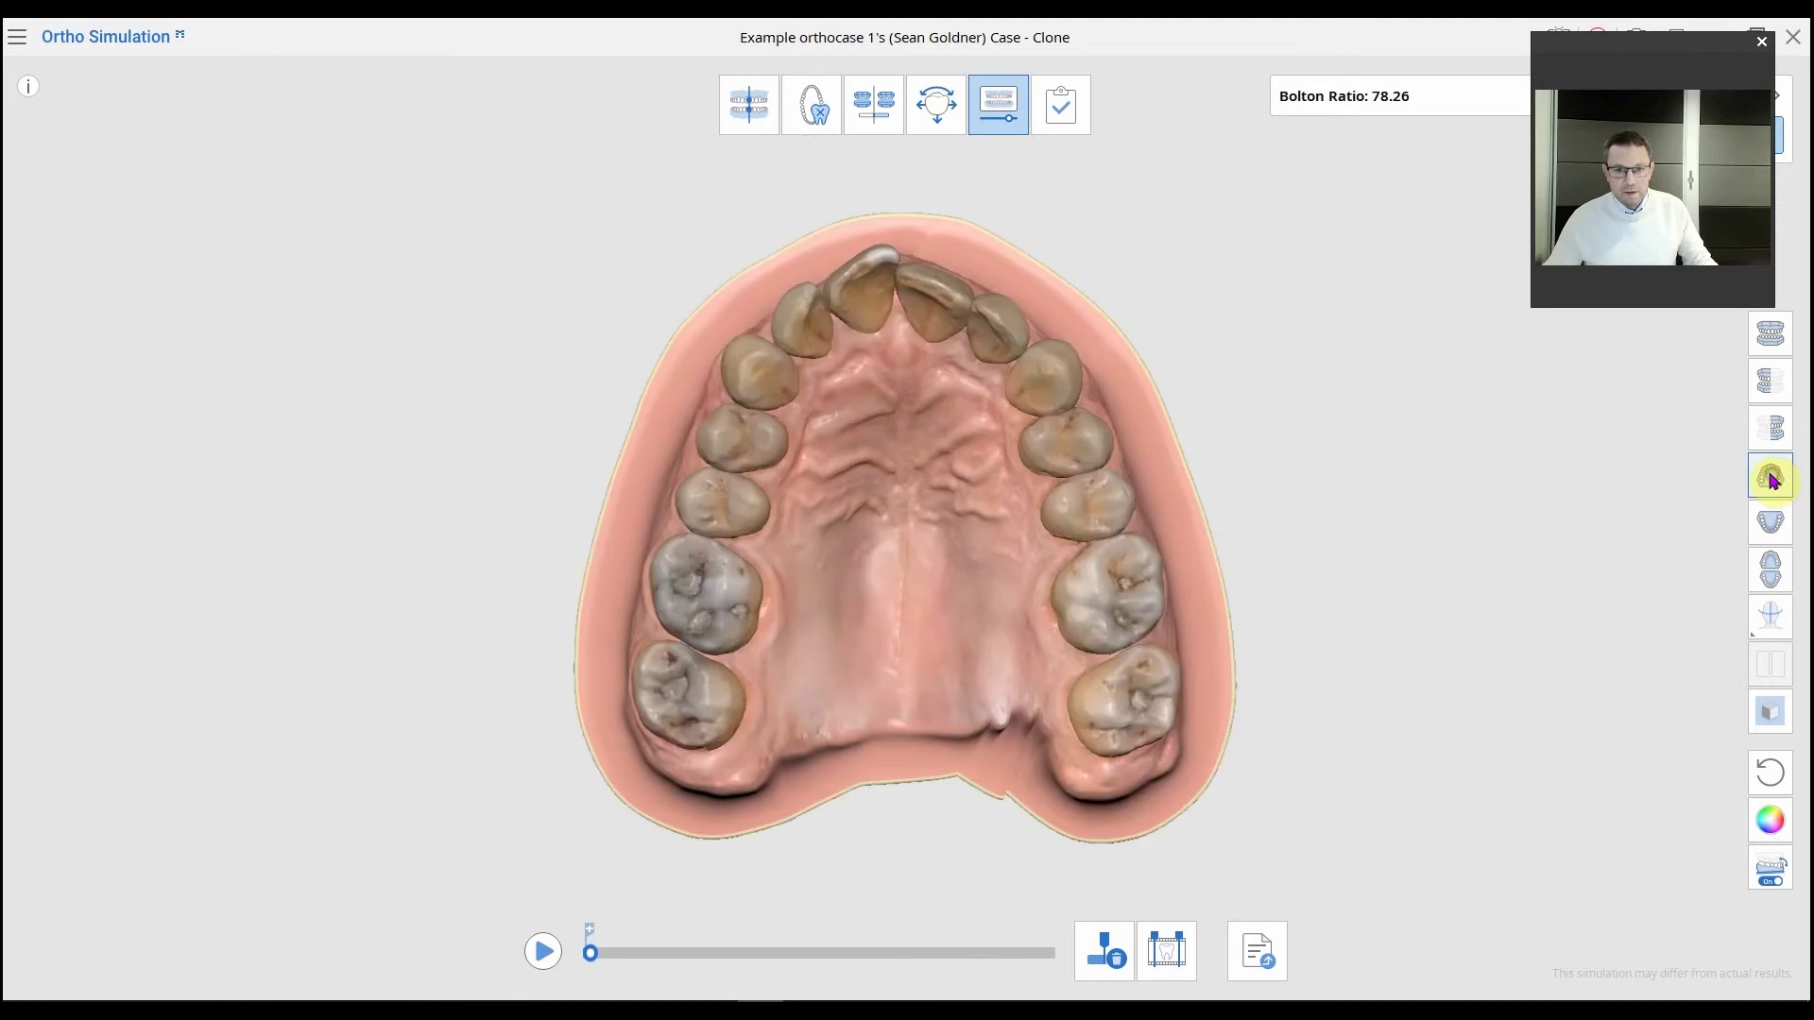
{"action": "scroll", "coordinate": [896, 565], "scroll_direction": "up", "scroll_amount": 2}
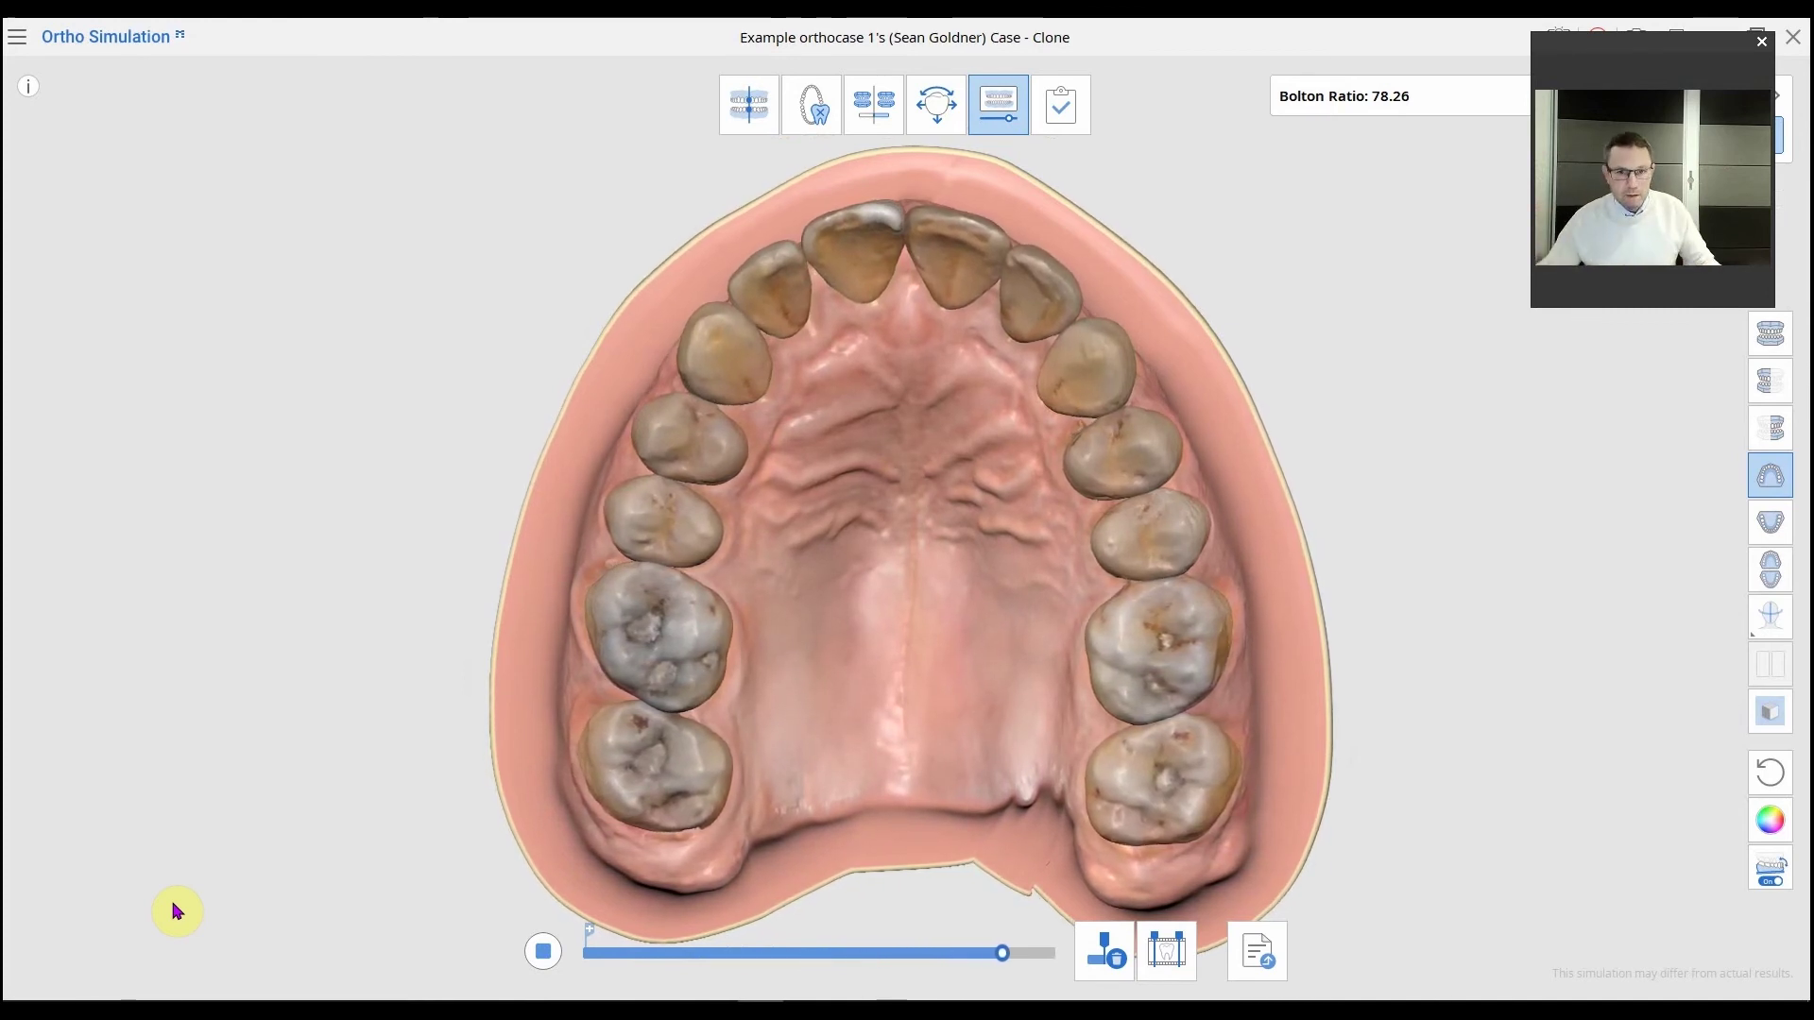
Split the tooth movement animation into 10 even steps and inspect the upper arch at the final stage
{"action": "left_click", "coordinate": [1172, 953]}
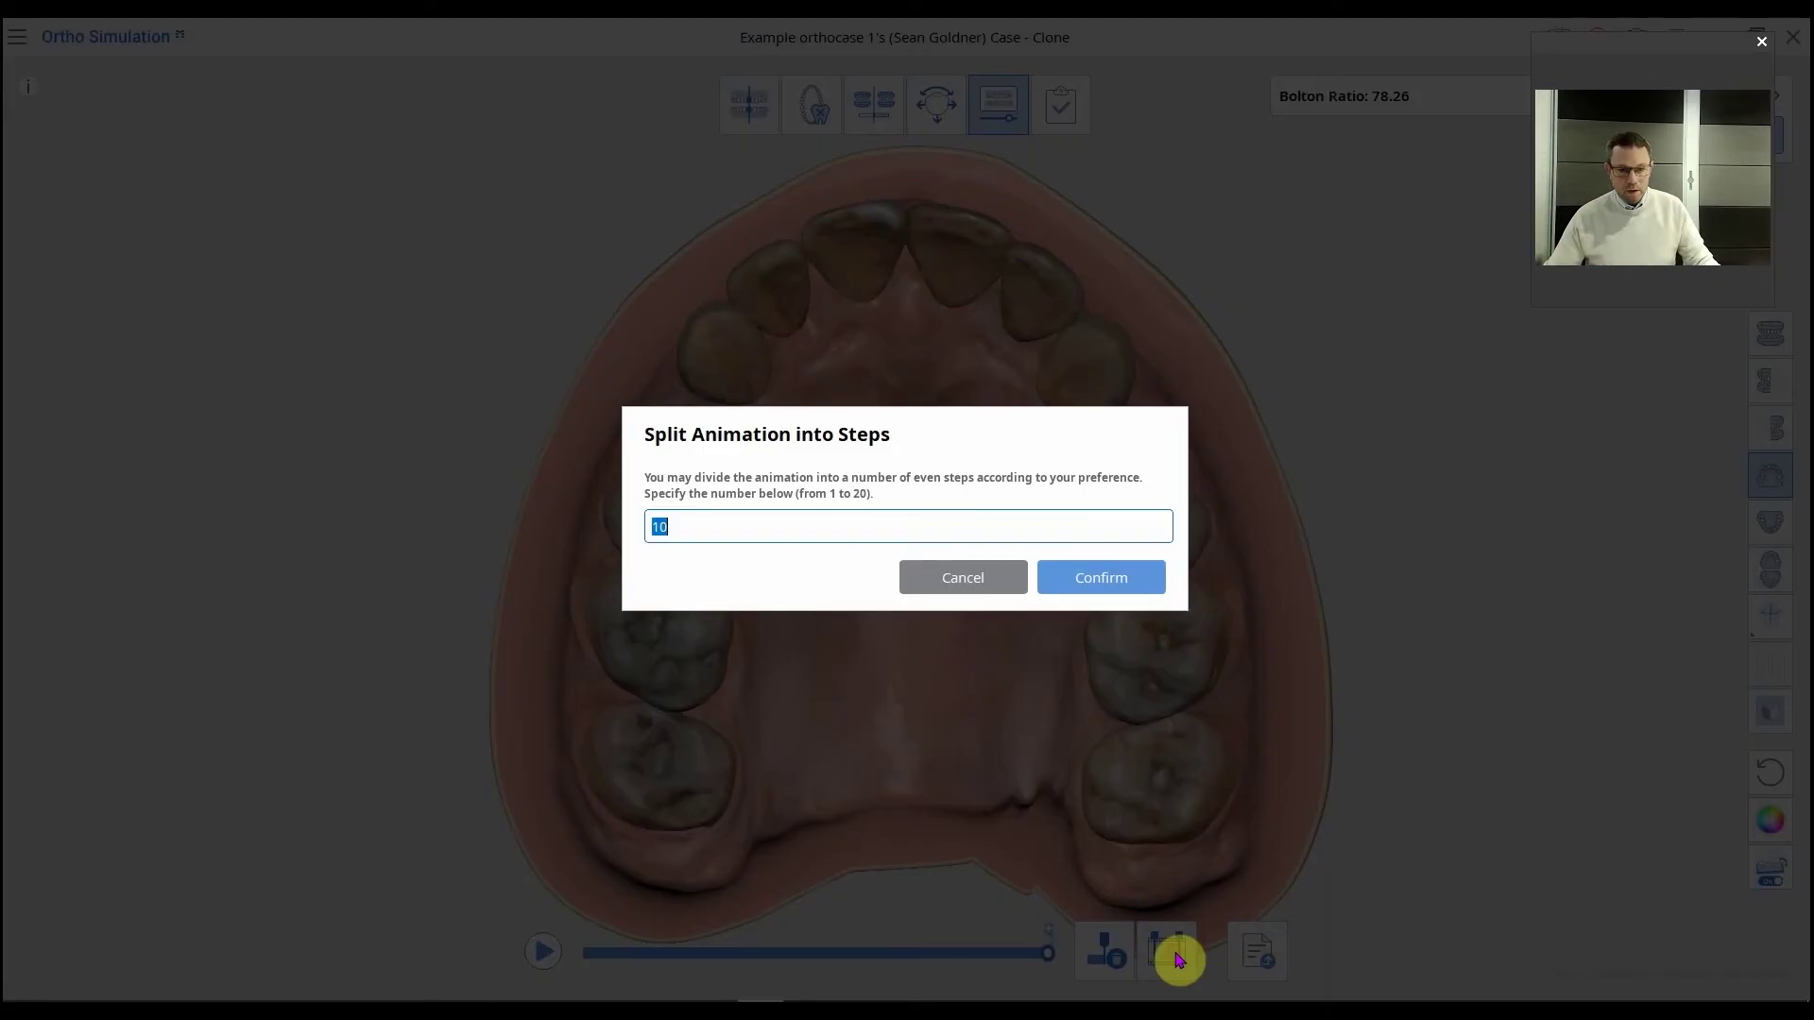
{"action": "left_click", "coordinate": [1130, 584]}
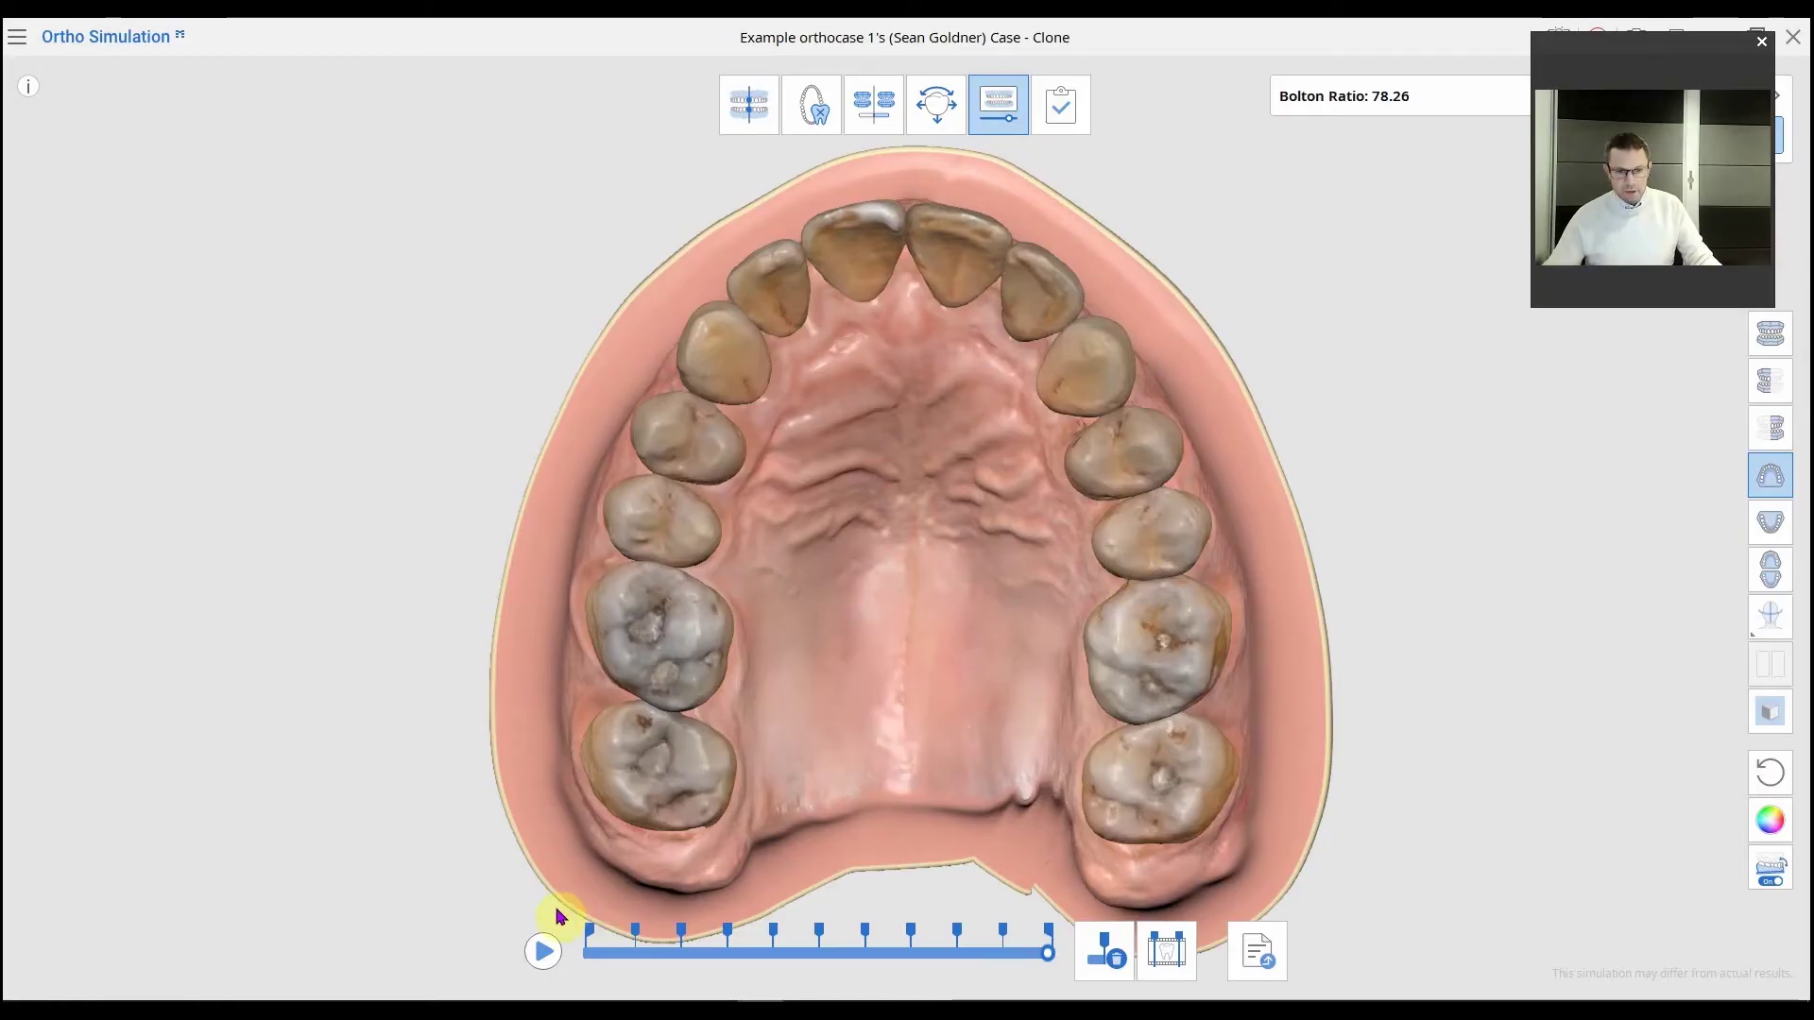
{"action": "right_click_drag", "start_coordinate": [969, 574], "coordinate": [992, 515]}
{"action": "right_click_drag", "start_coordinate": [1094, 627], "coordinate": [1097, 641]}
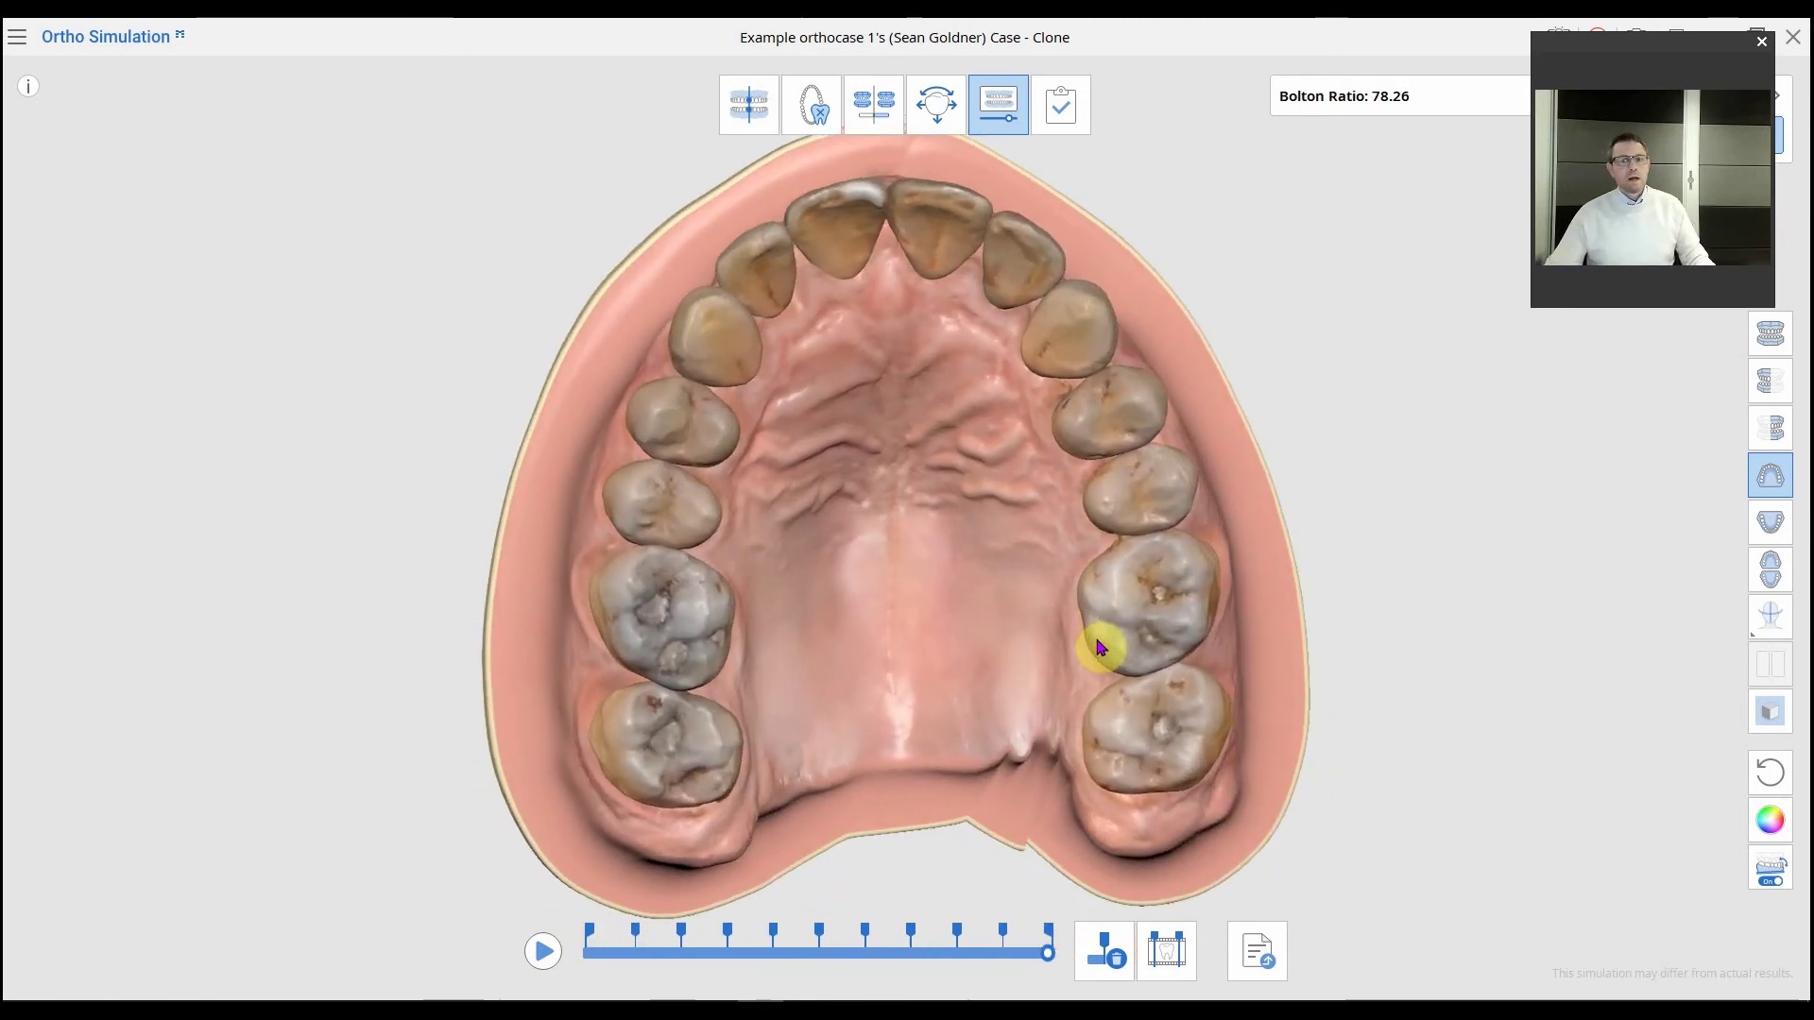
{"action": "right_click_drag", "start_coordinate": [1090, 588], "coordinate": [1047, 596]}
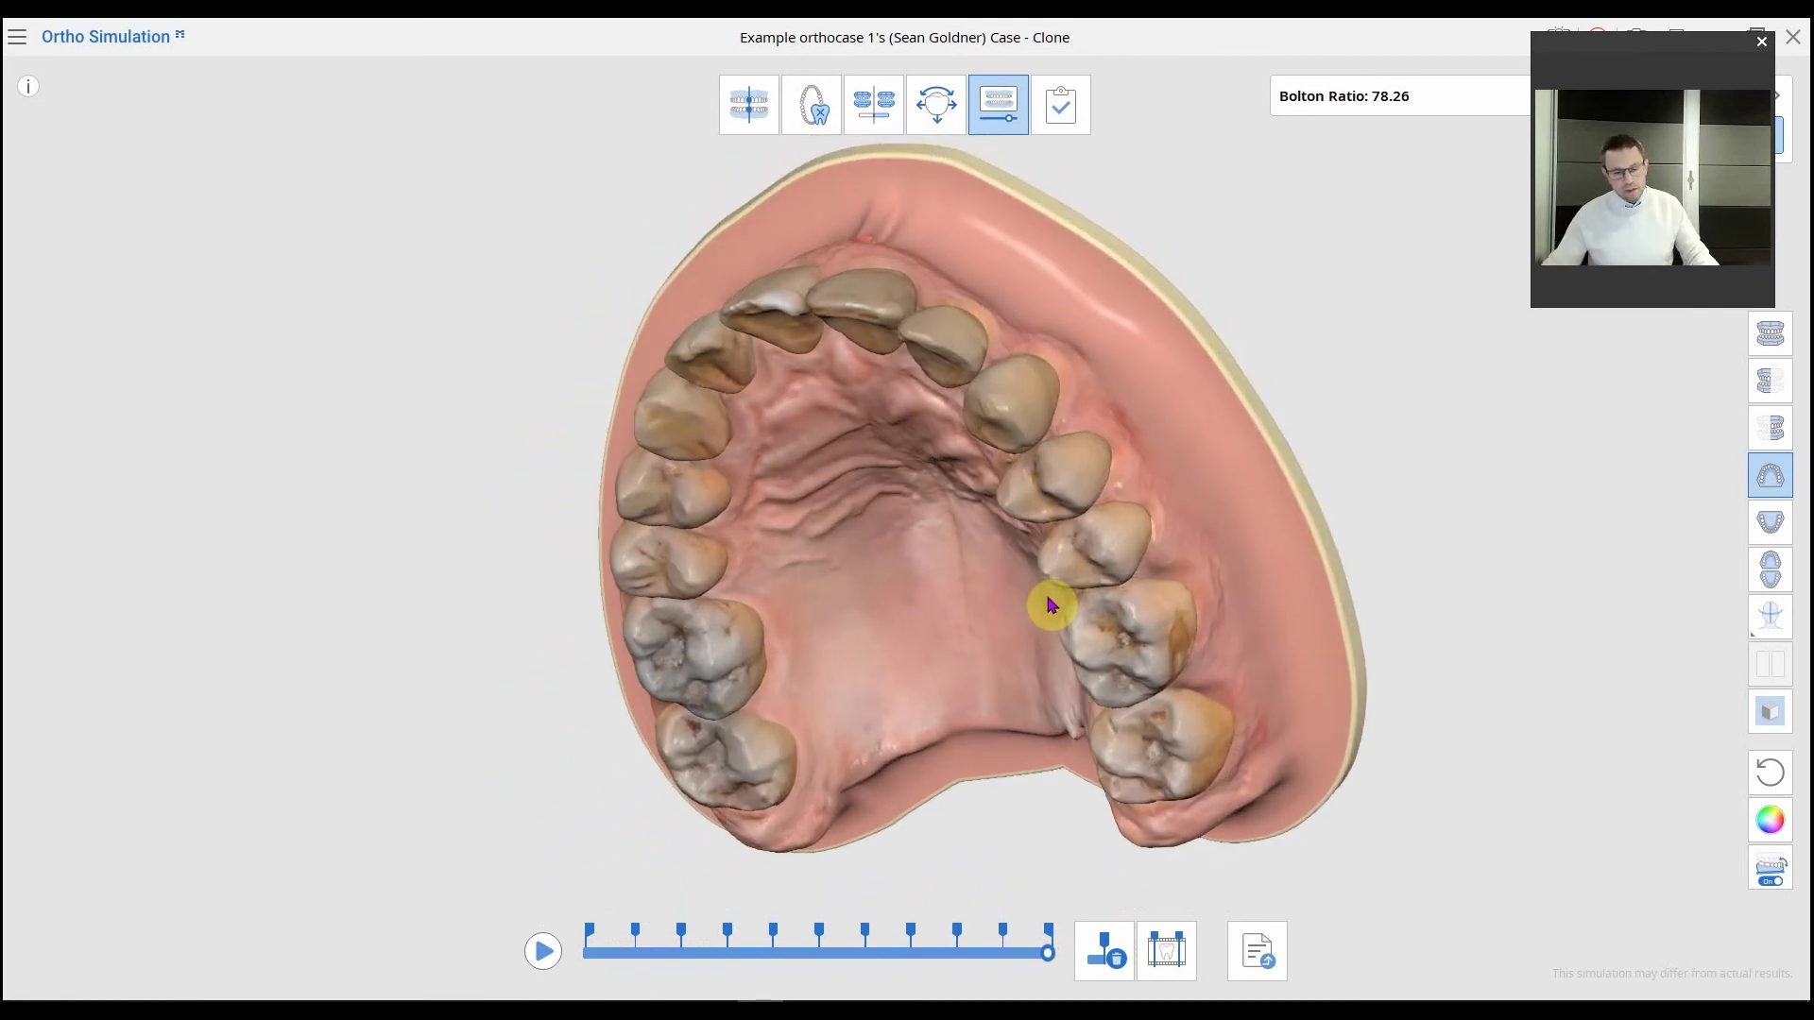